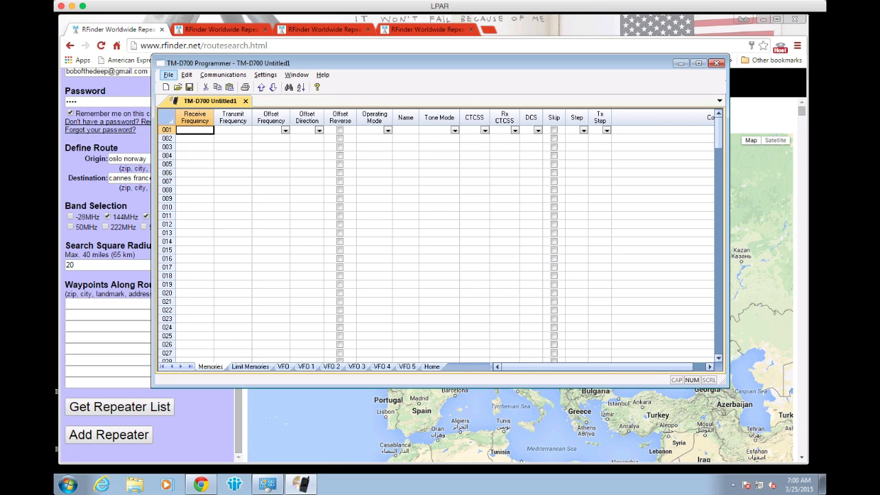
- Check for updates to the radio programmer, allow the updater to make changes, and dismiss its result
left_click(323, 75)
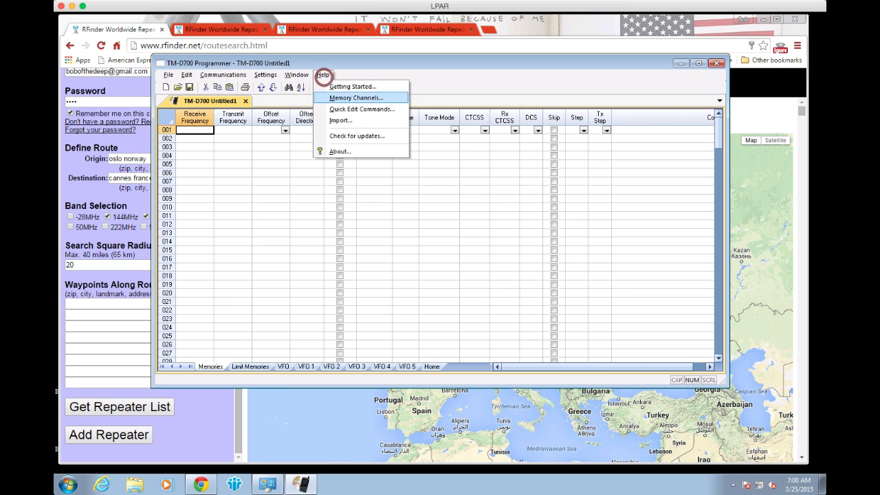
left_click(340, 133)
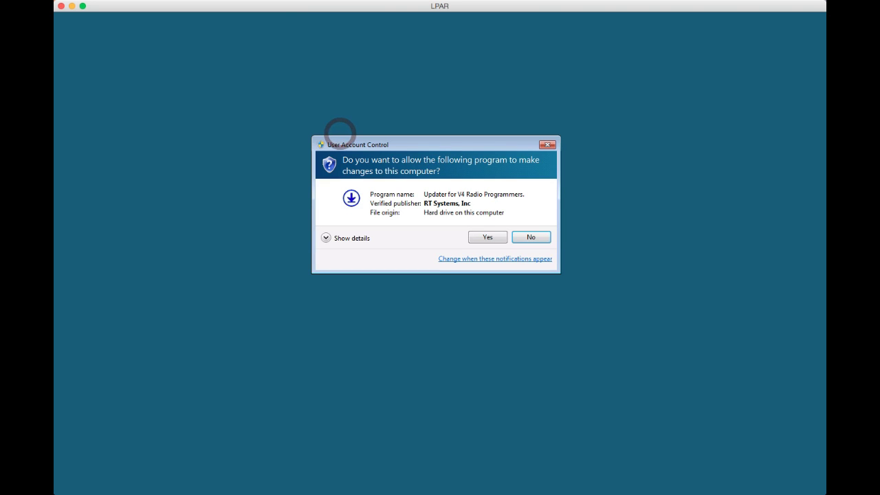
left_click(488, 238)
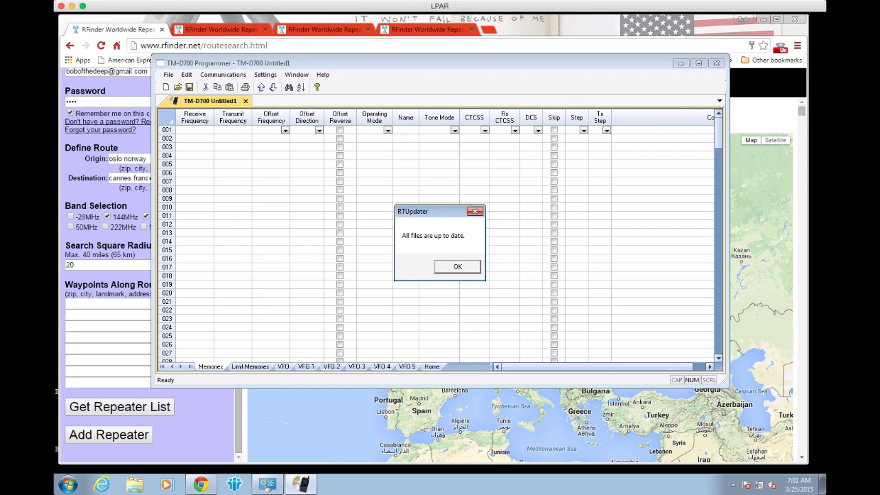
left_click(458, 266)
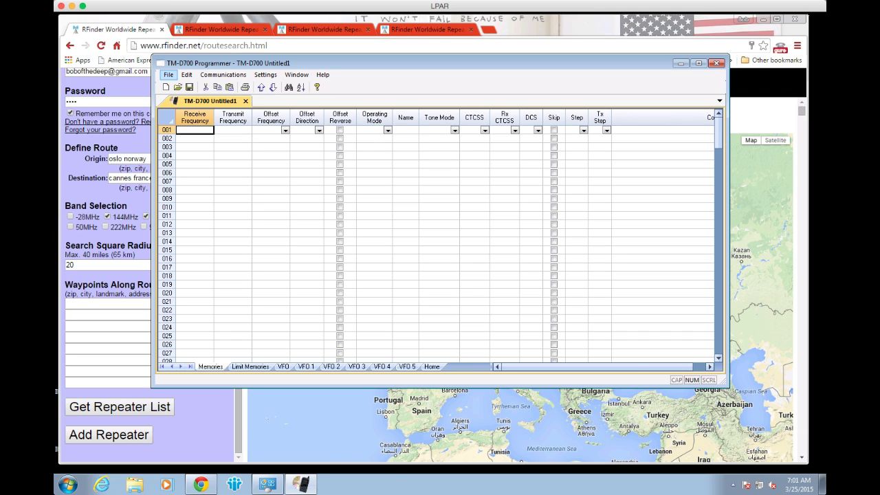
- Run an RFinder Web Search by route, starting at oslo norway and ending at cannes fr, with no location search
left_click(167, 74)
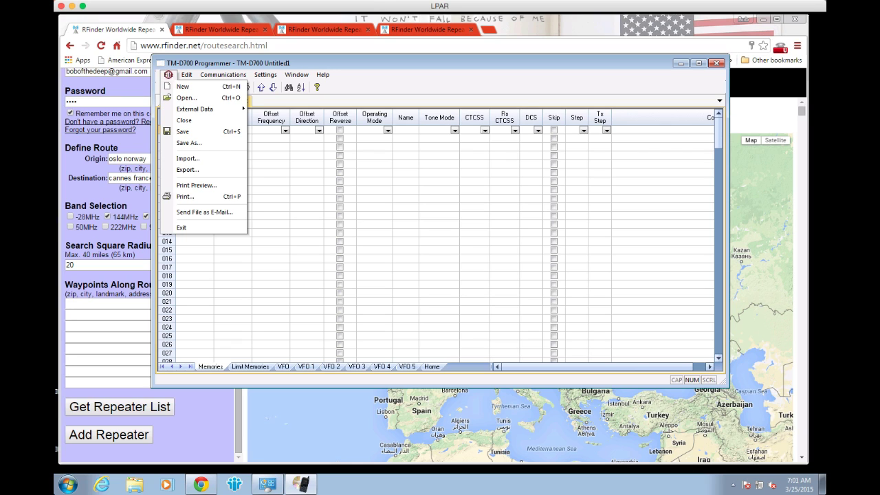
mouse_move(206, 109)
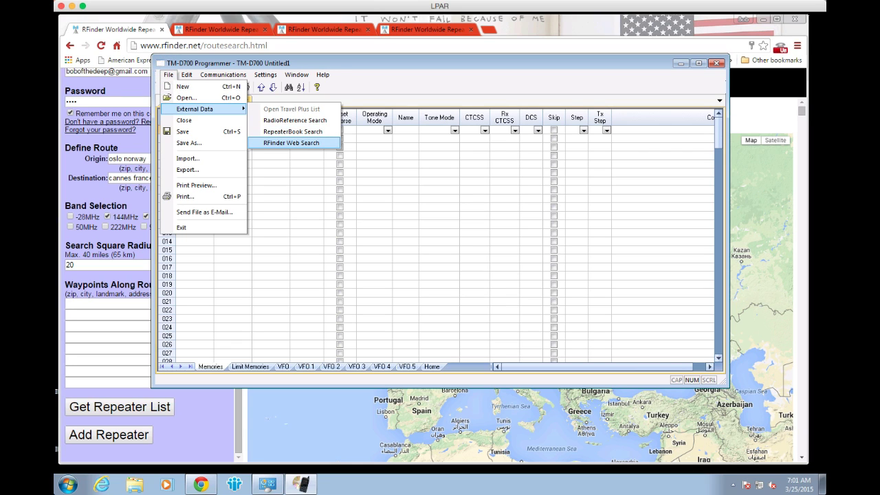
left_click(288, 142)
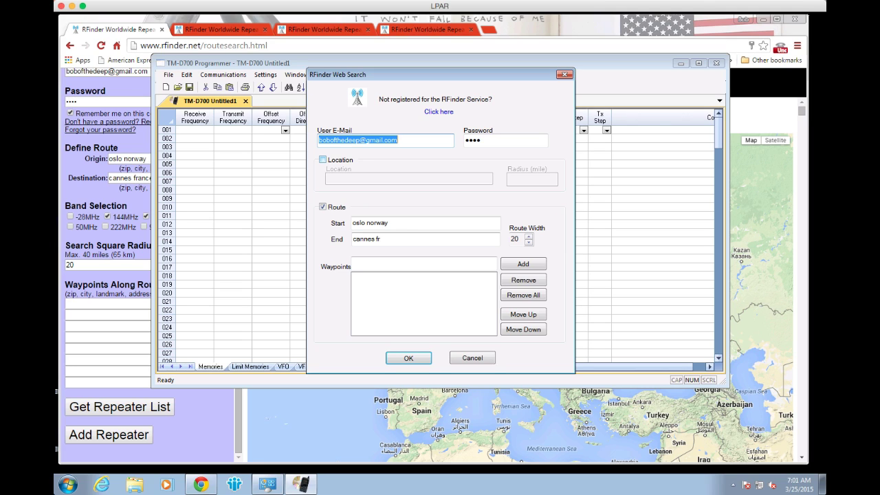
left_click(323, 160)
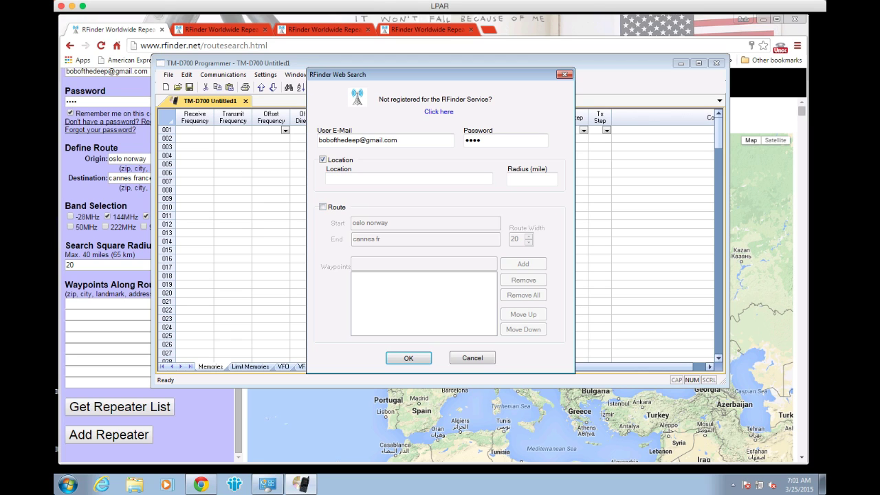
left_click(323, 206)
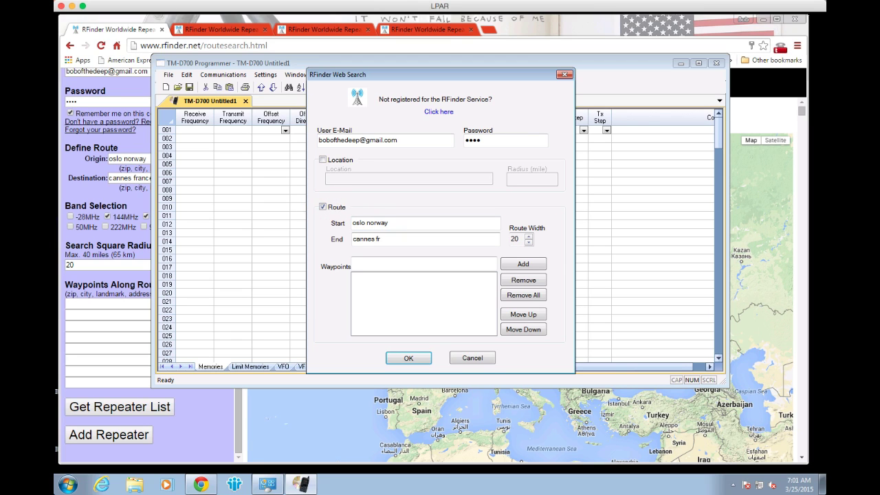
left_click_drag(353, 222, 394, 222)
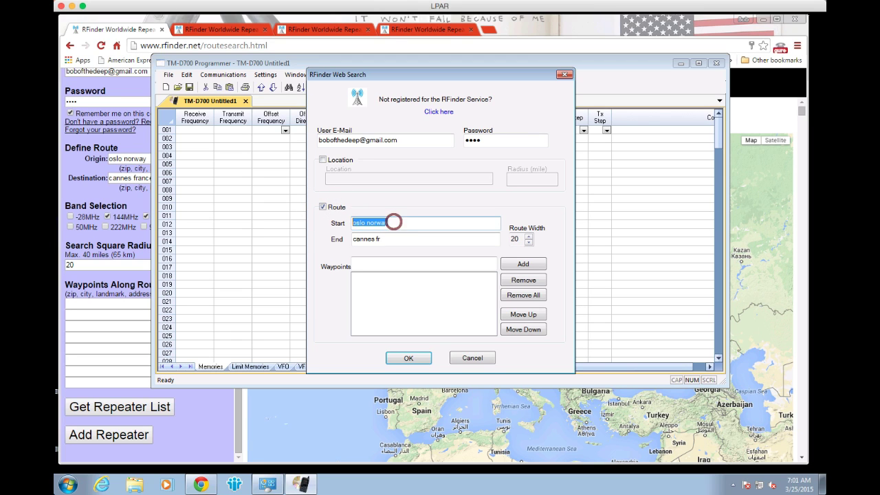
double_click(381, 234)
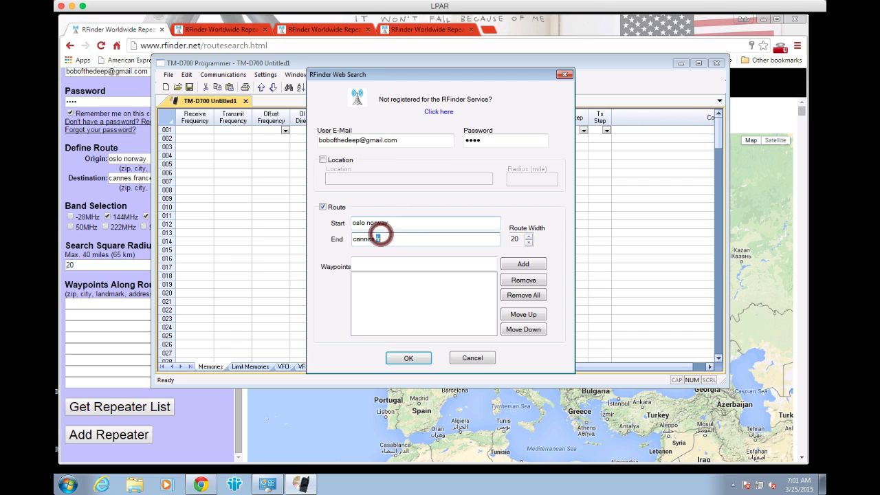
left_click(420, 359)
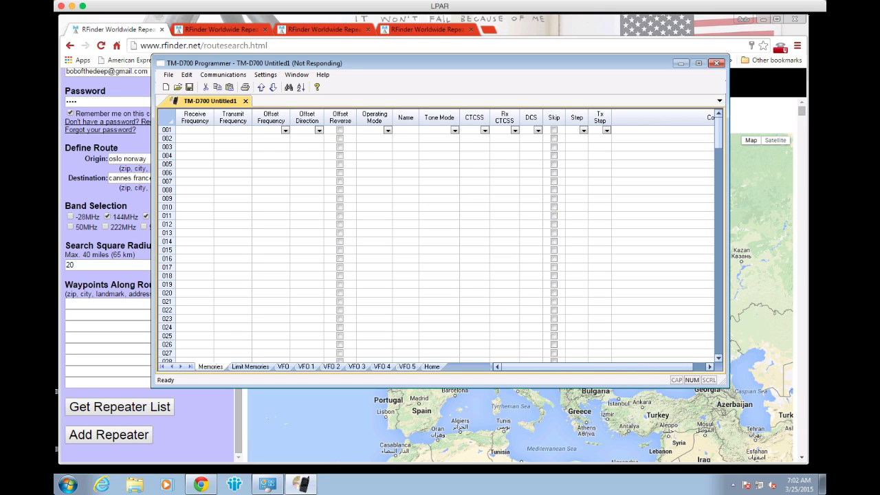
- Switch to the browser and examine the RFinder route search form and map for Oslo to Cannes
left_click(304, 18)
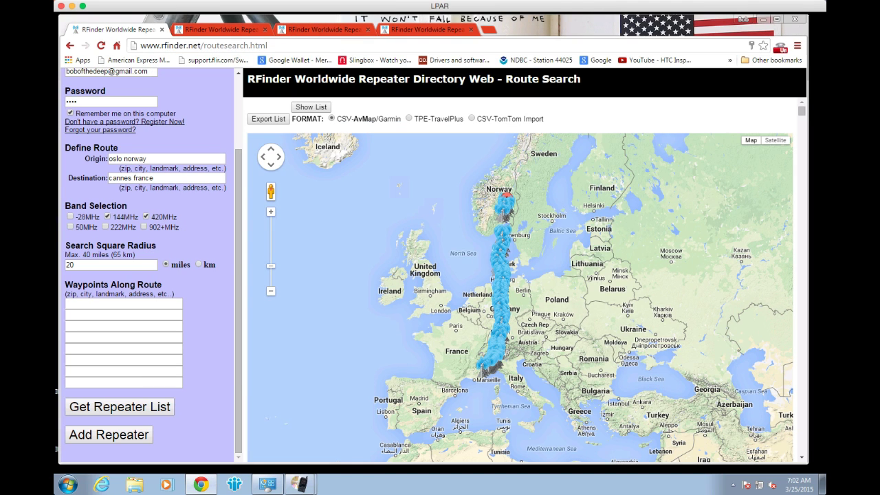
scroll(148, 275, "up", 3)
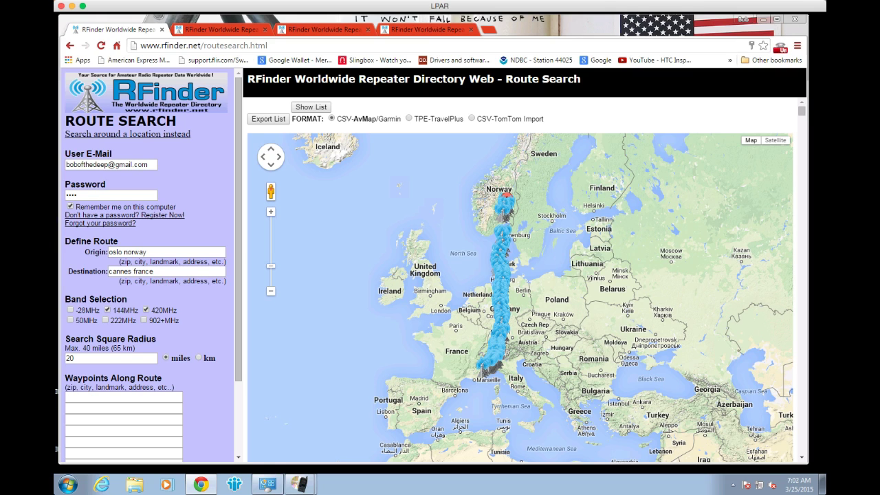
- Switch back to TM-D700 Programmer, review the RFinder Web Search repeaters through to the end of the list, and close the results
mouse_move(301, 485)
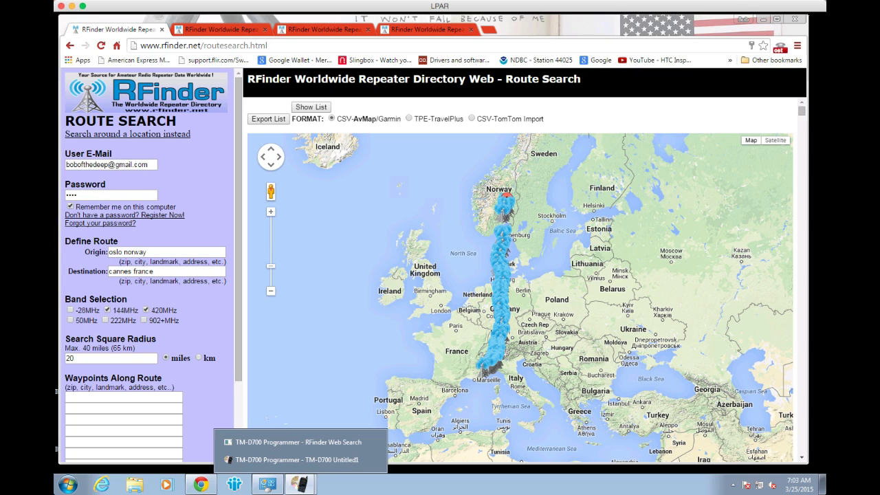
left_click(289, 459)
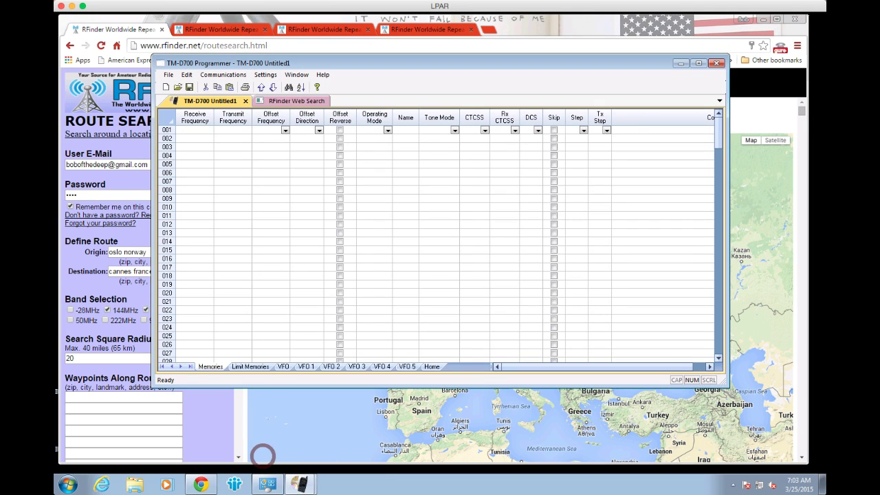
left_click(287, 101)
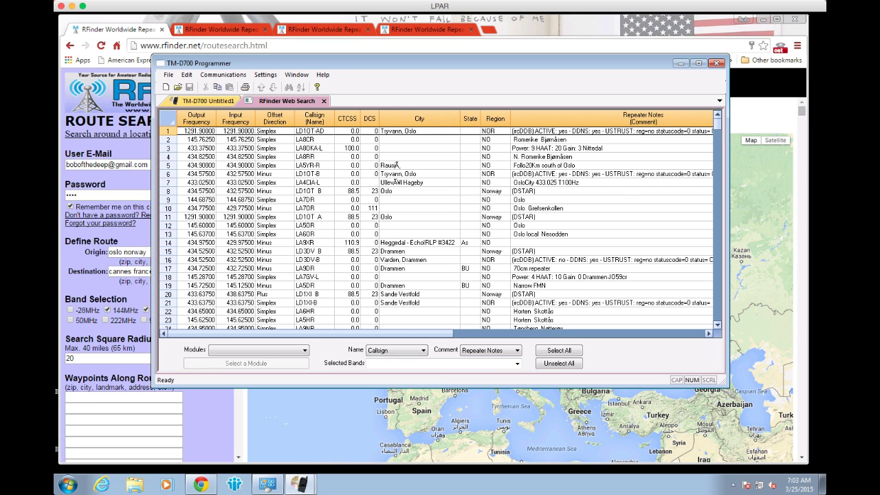
scroll(440, 227, "down", 4)
scroll(389, 147, "down", 20)
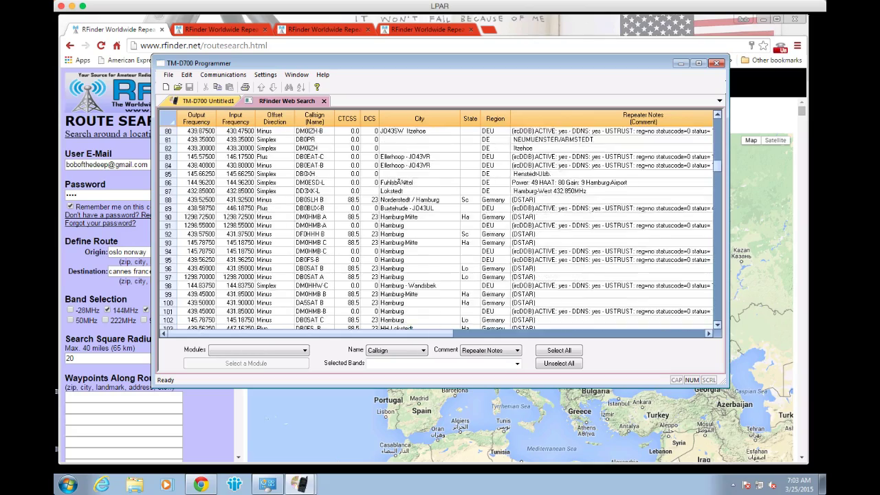
scroll(390, 148, "down", 20)
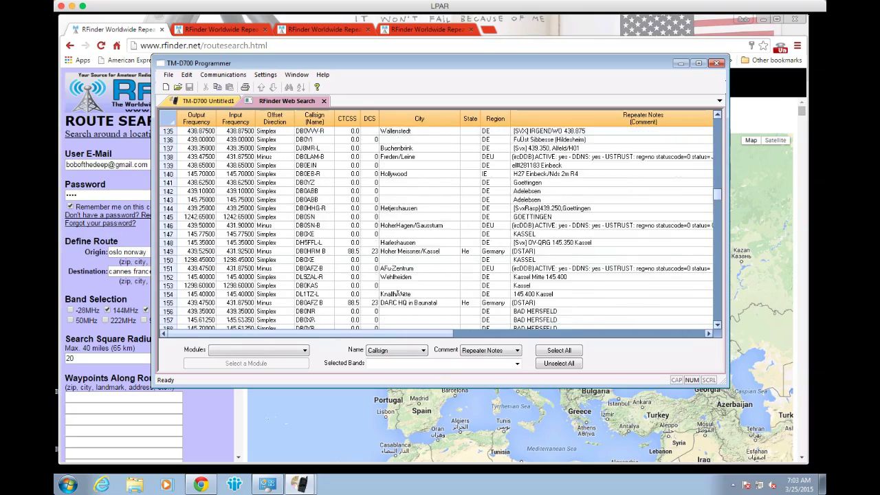
scroll(387, 242, "down", 20)
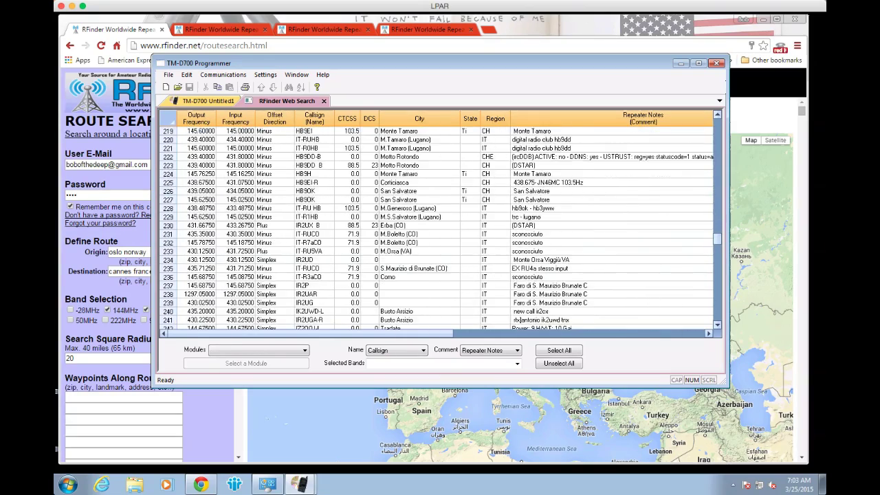
scroll(387, 242, "down", 16)
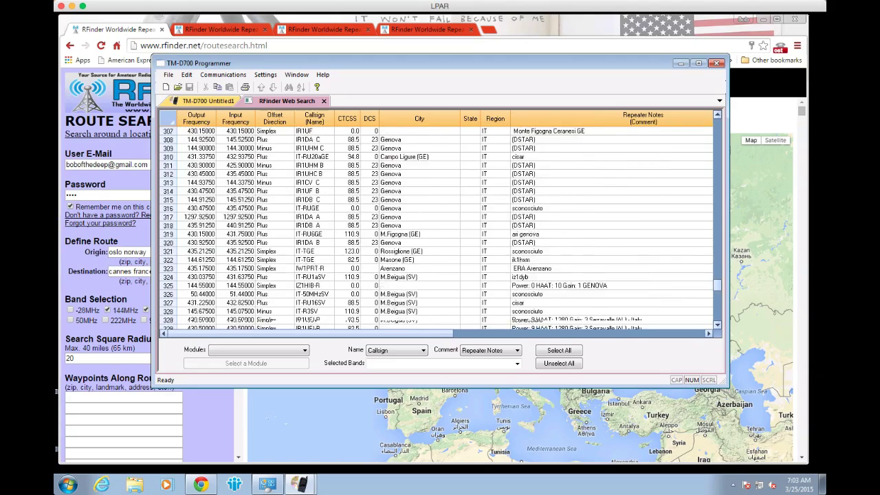
scroll(436, 226, "down", 7)
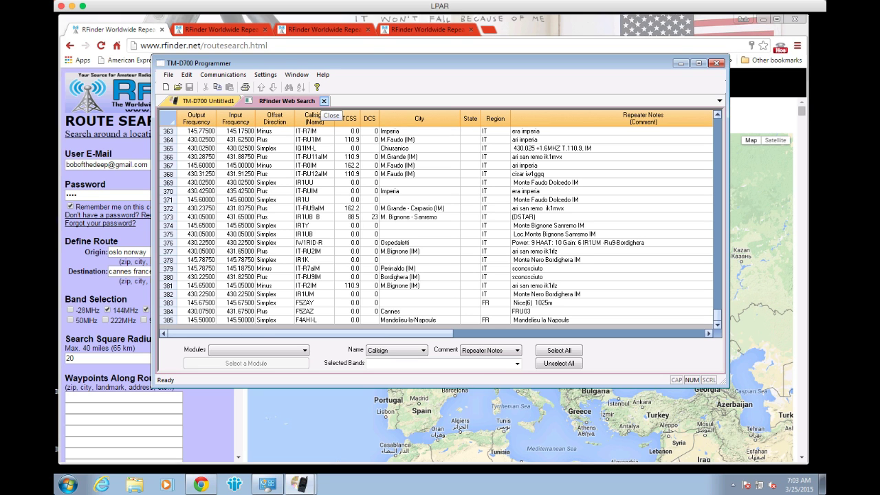
left_click(323, 101)
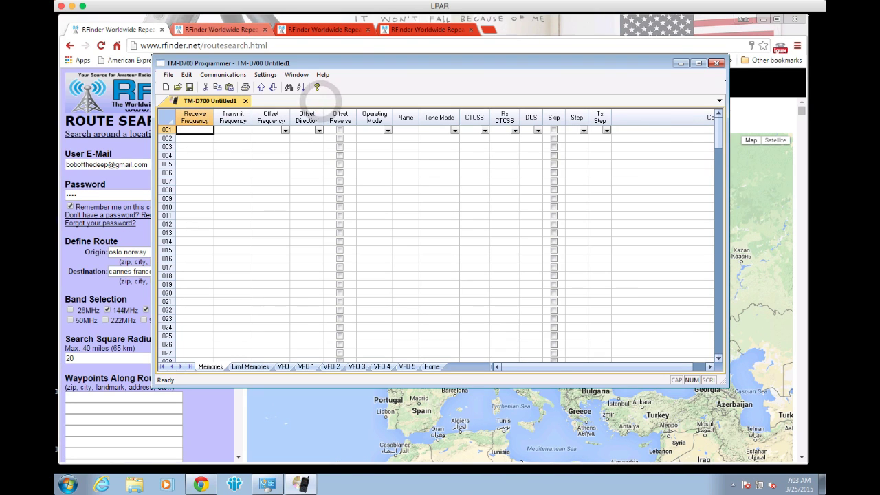
- Switch to the browser's second RFinder route search and examine the Oslo to Cannes map with its normandy fr waypoint
left_click(220, 29)
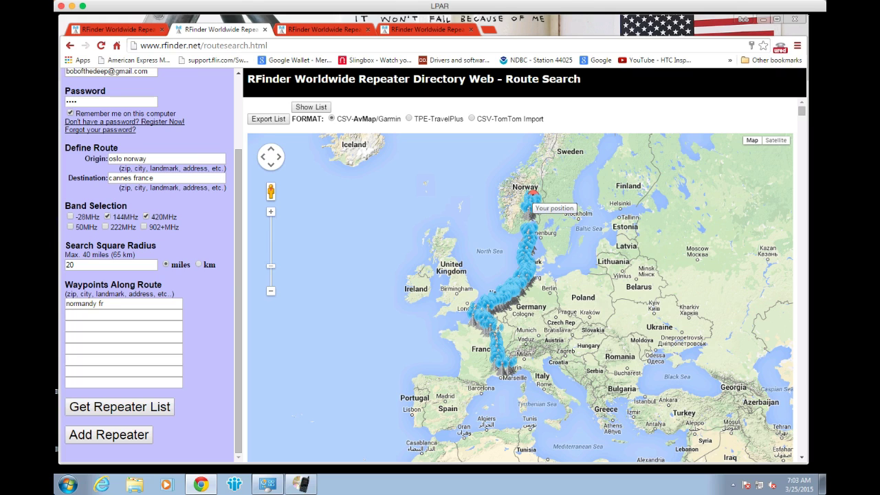
mouse_move(530, 197)
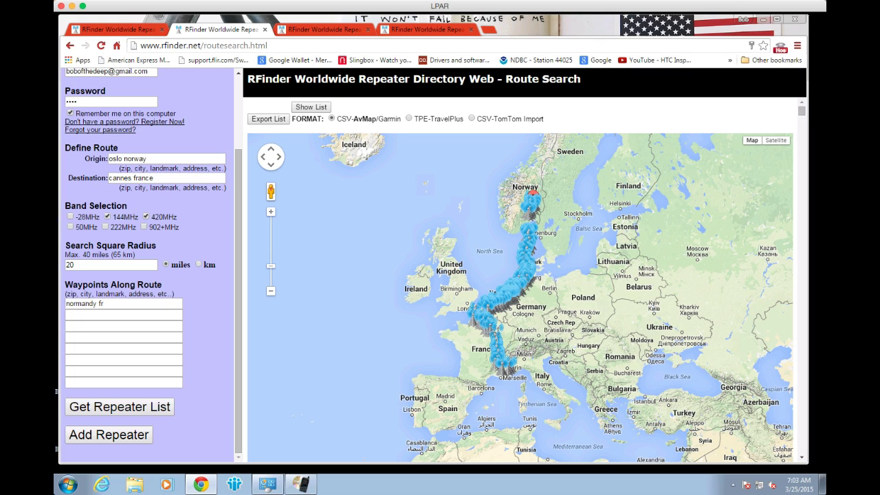
mouse_move(479, 319)
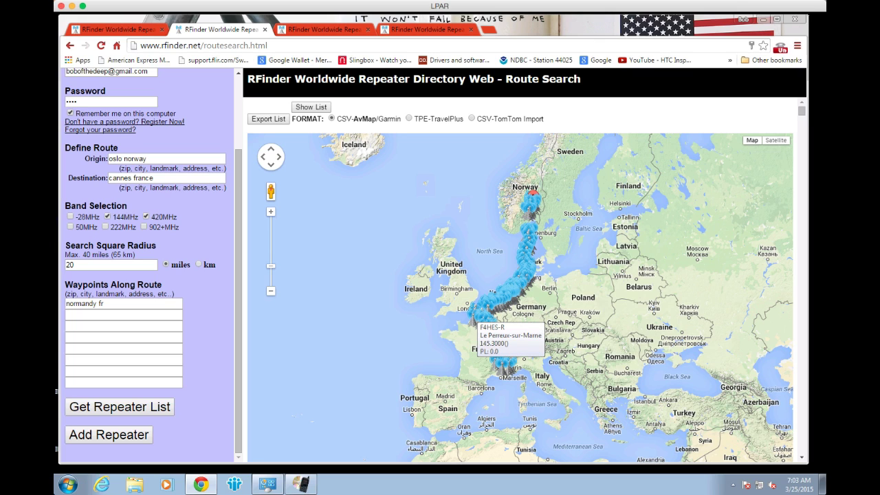
left_click_drag(143, 305, 70, 304)
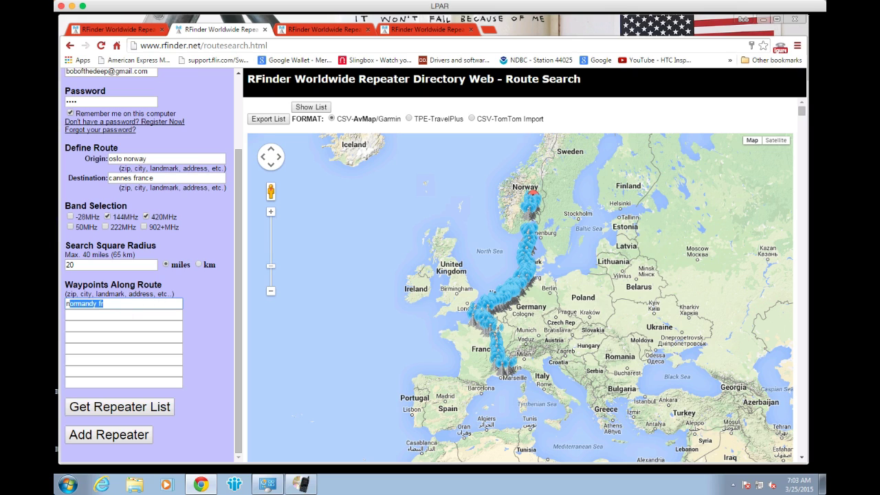
left_click(99, 313)
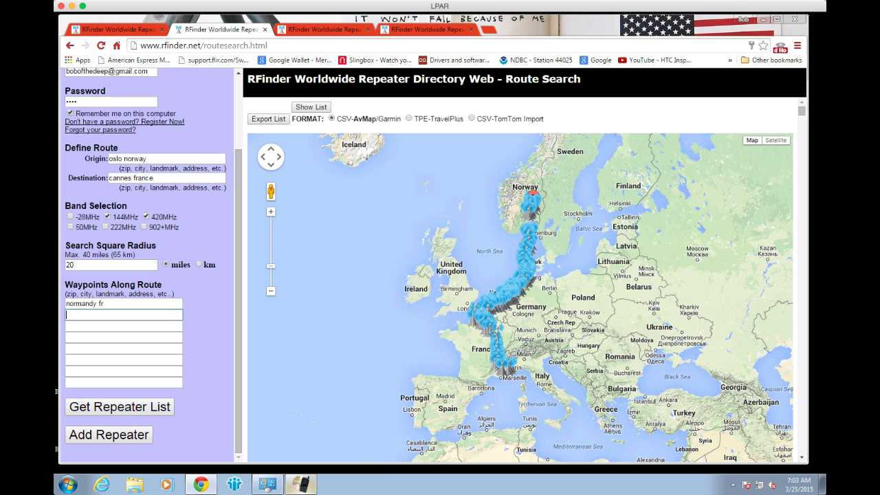
- In TM-D700 Programmer, start another RFinder Web Search and add normandy fr as a waypoint on the Oslo to Cannes route
mouse_move(302, 485)
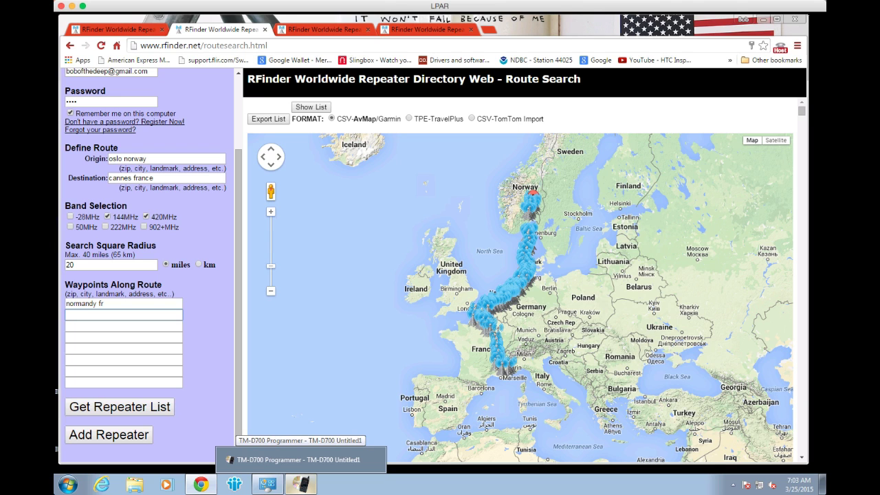
left_click(301, 459)
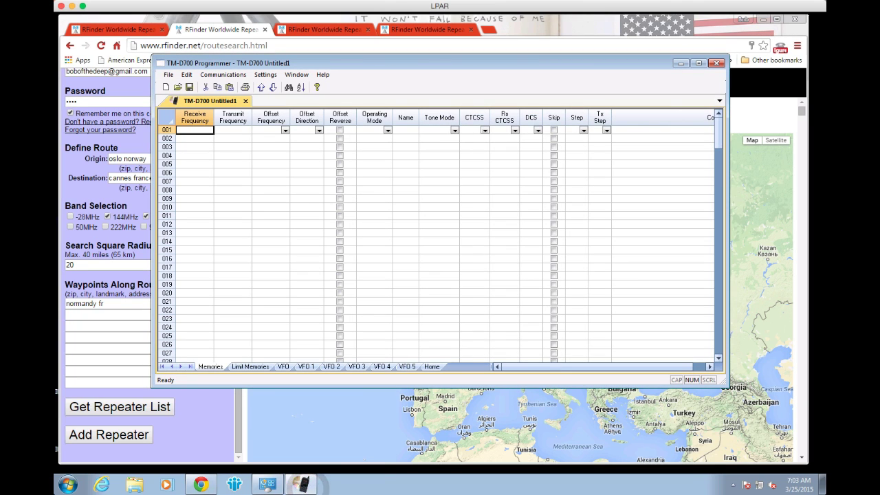
left_click(167, 74)
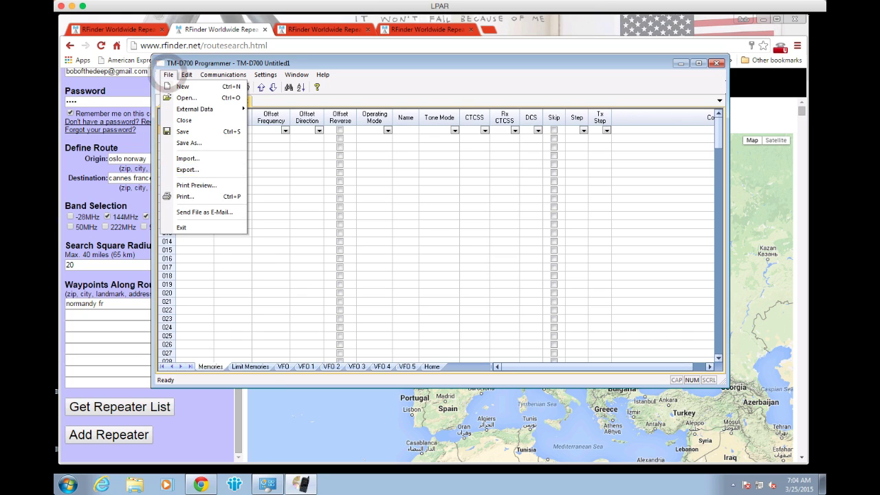
mouse_move(207, 109)
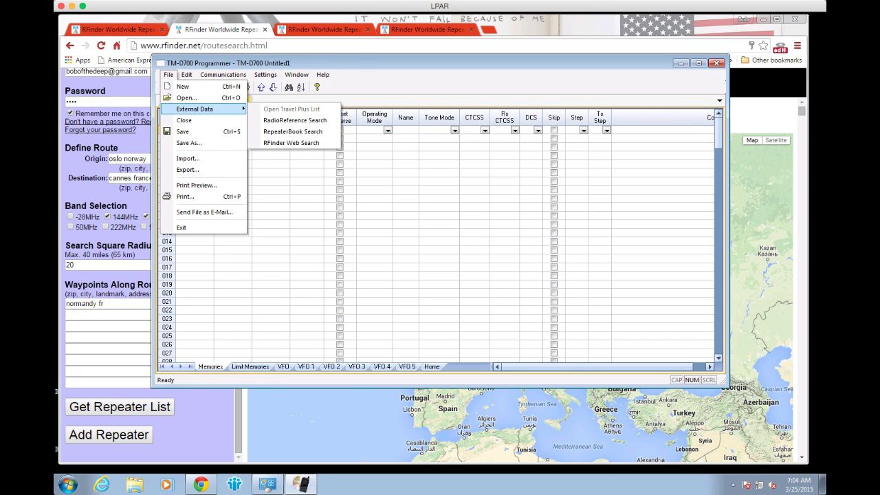
left_click(272, 143)
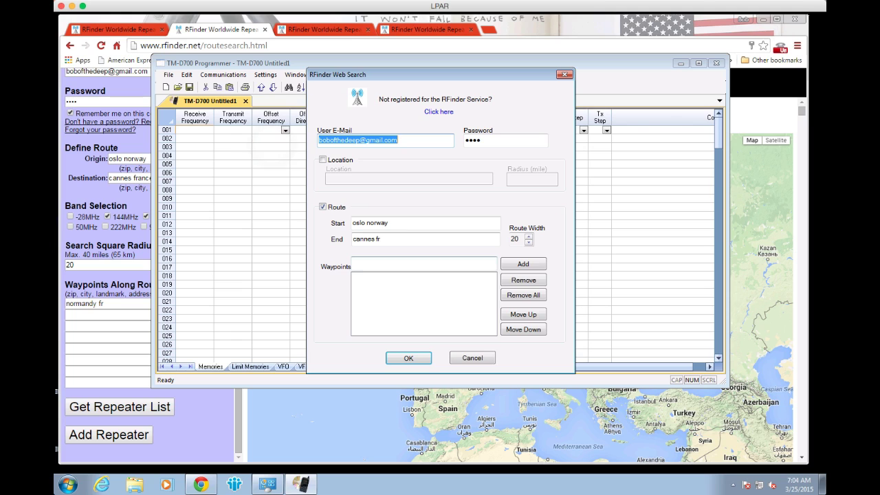
left_click(376, 265)
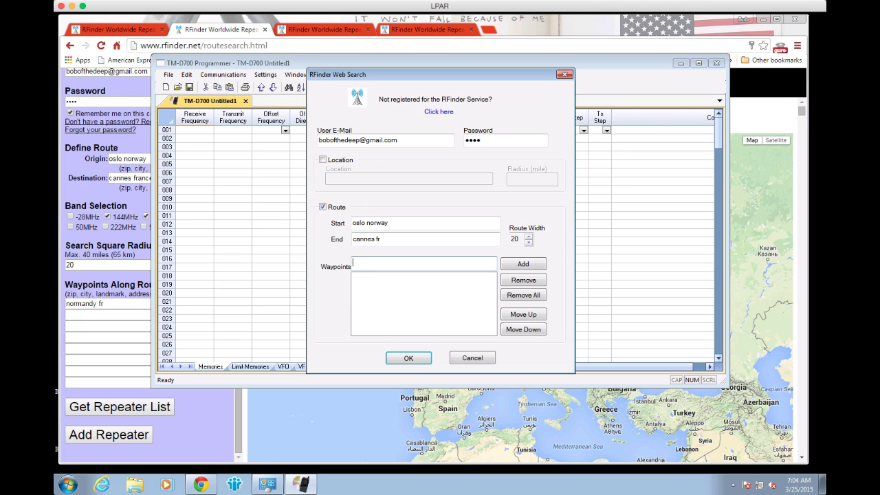
type("normandy fr")
left_click(536, 266)
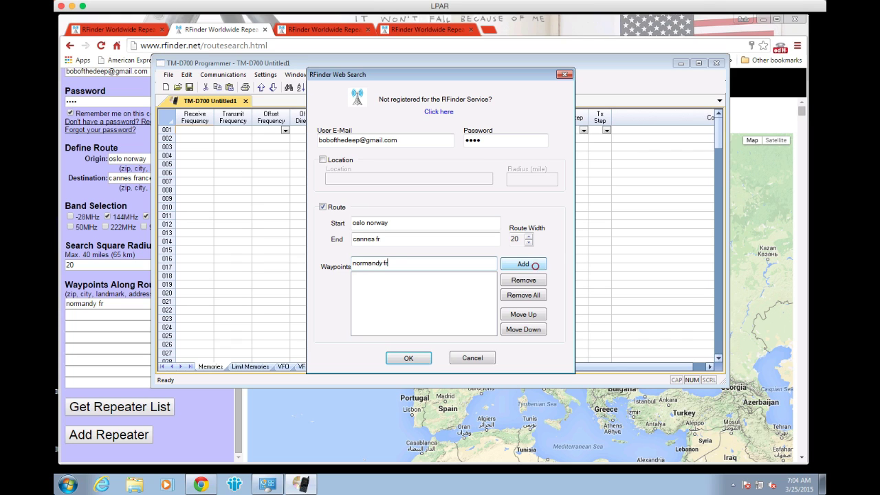
- Run the Oslo to Cannes search with its waypoint, check the matching route map in the browser, and return to TM-D700 Programmer
left_click(400, 359)
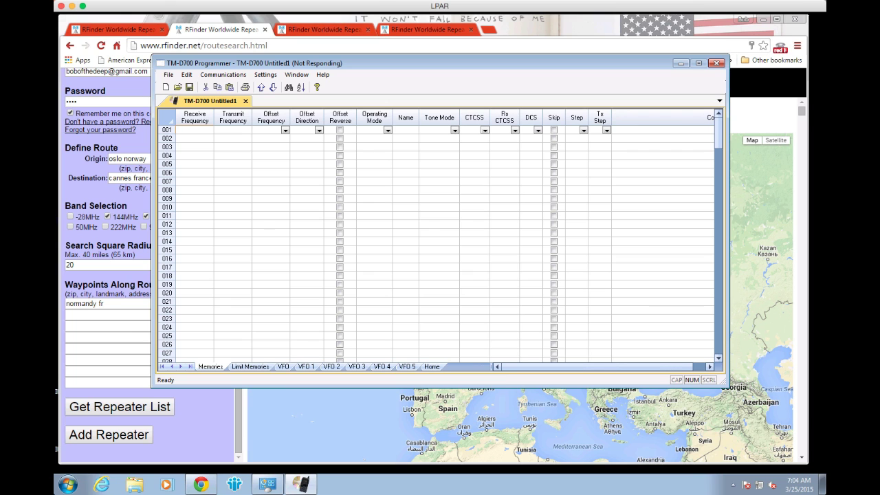
left_click(276, 20)
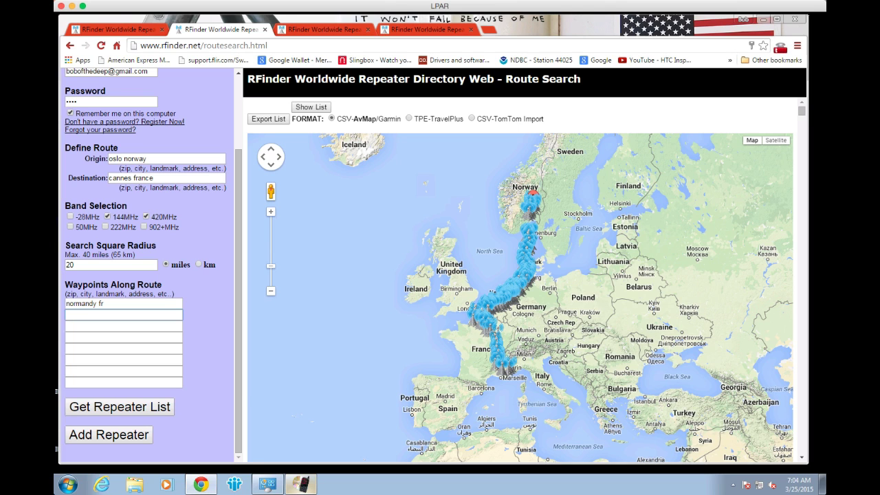
left_click(300, 484)
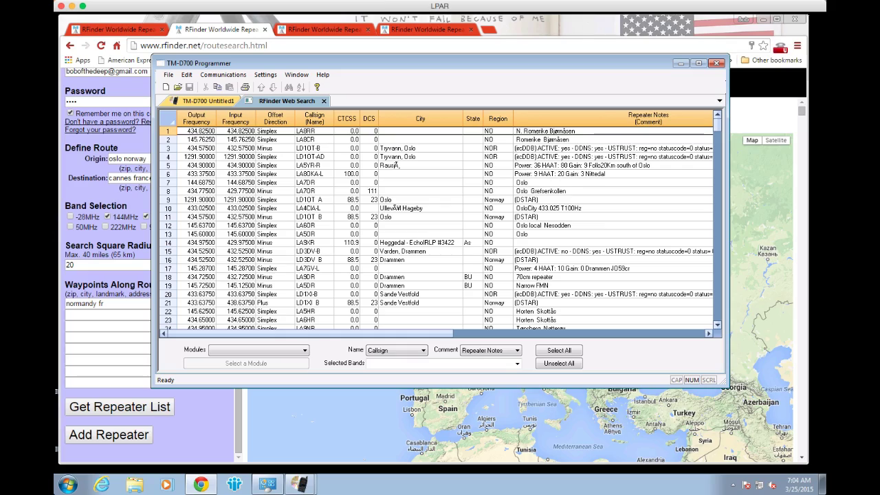
- Review the retrieved Oslo to Cannes repeaters through to the end of the list and close the search results
scroll(397, 260, "down", 20)
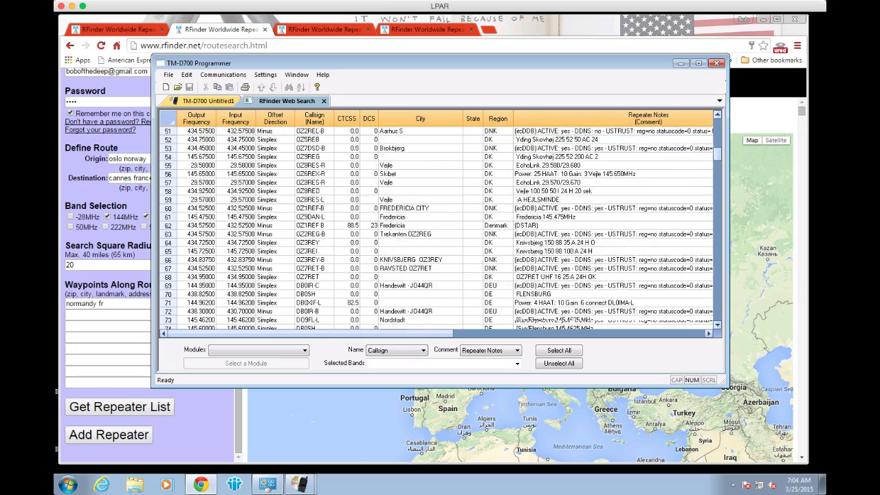
scroll(398, 259, "down", 20)
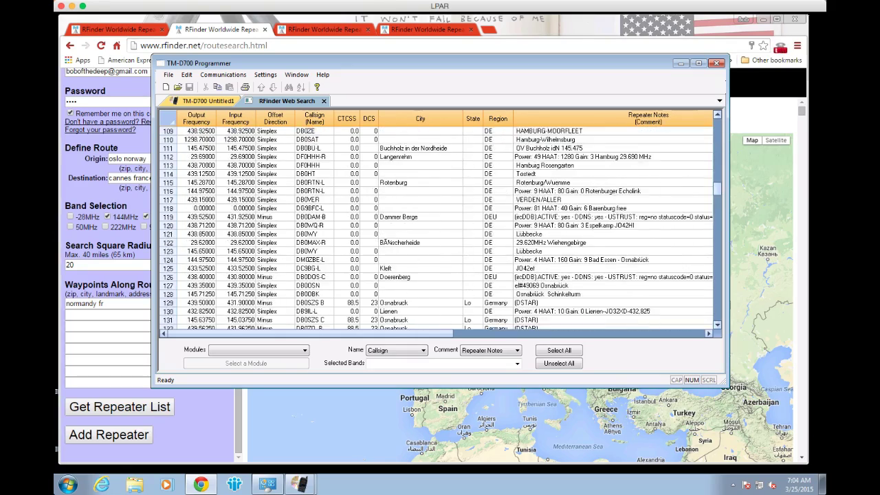
scroll(418, 259, "down", 20)
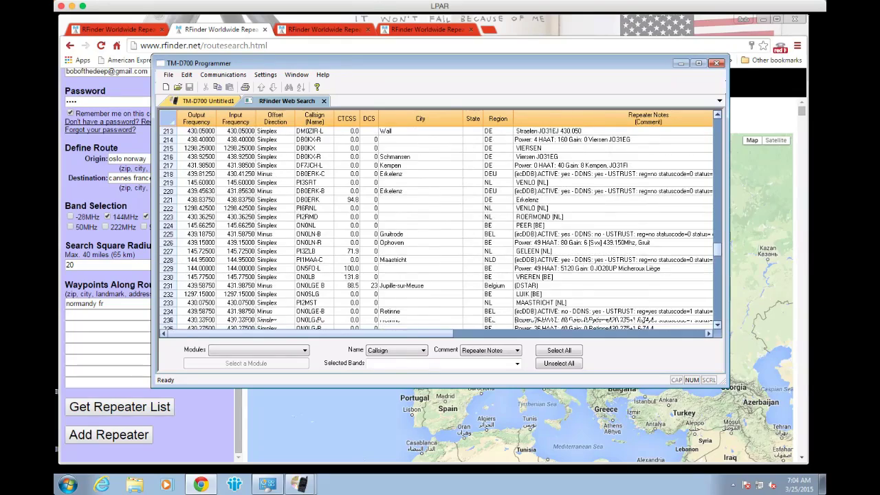
scroll(419, 260, "down", 18)
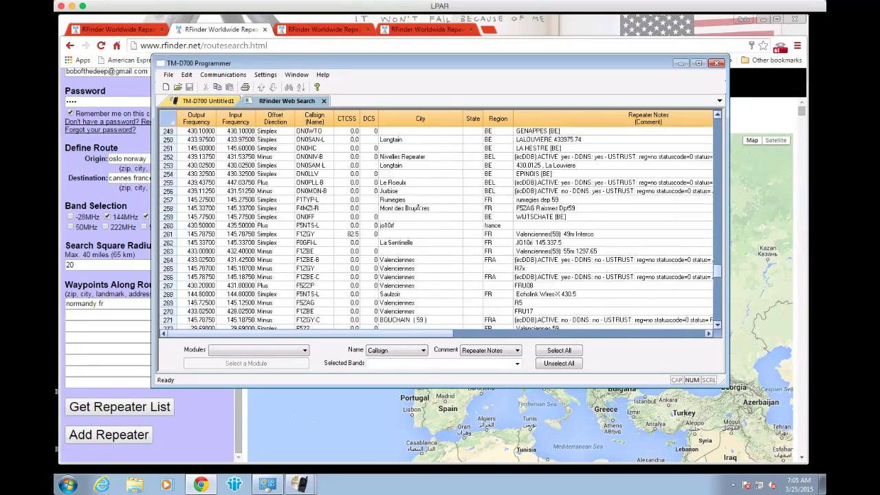
scroll(418, 259, "down", 9)
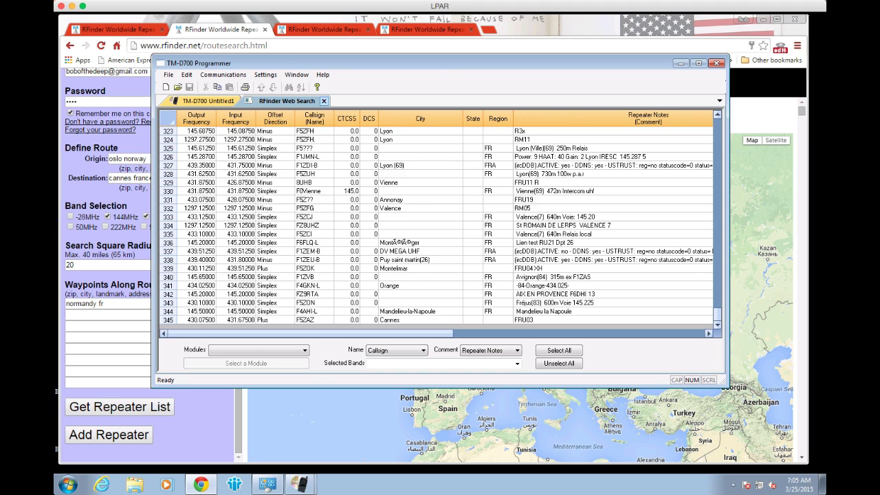
left_click(324, 101)
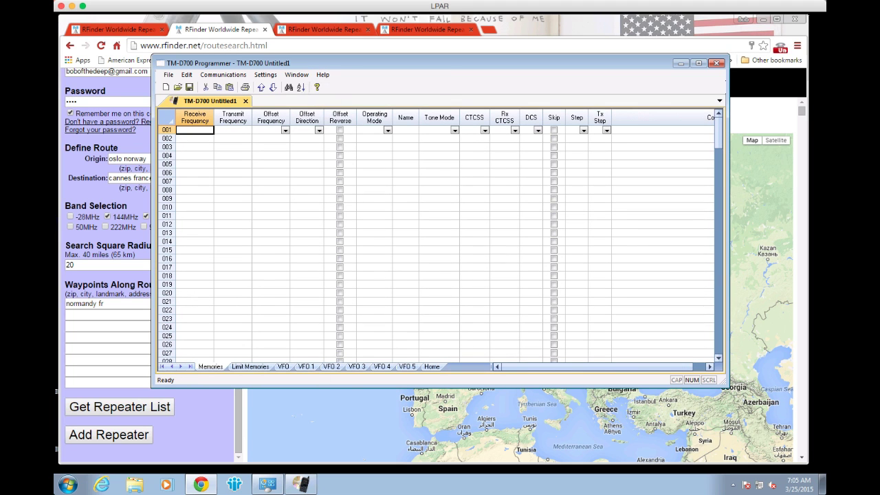
- Switch to the browser's third RFinder route search and examine the map from signal hill newfoundland to san diego
left_click(294, 16)
left_click(311, 30)
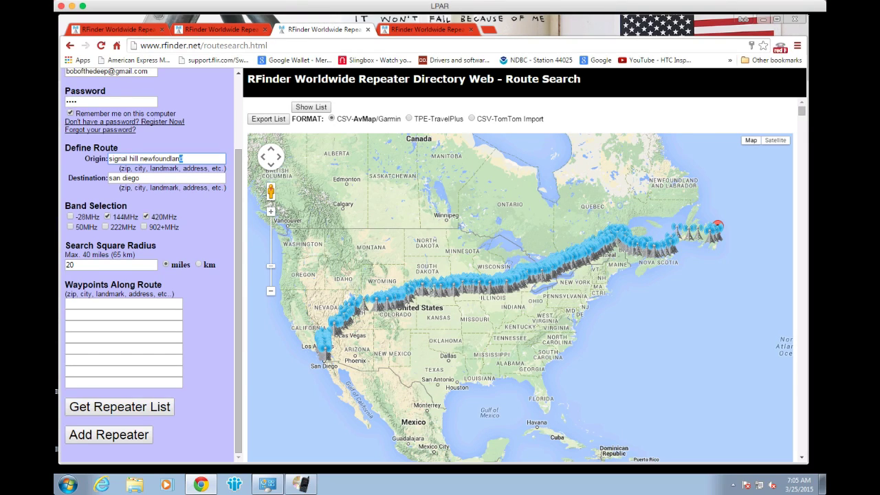
mouse_move(717, 231)
mouse_move(324, 354)
- Open the fourth RFinder route search and examine its destination, waypoints and map for the signal hill newfoundland to san diego route
left_click(420, 29)
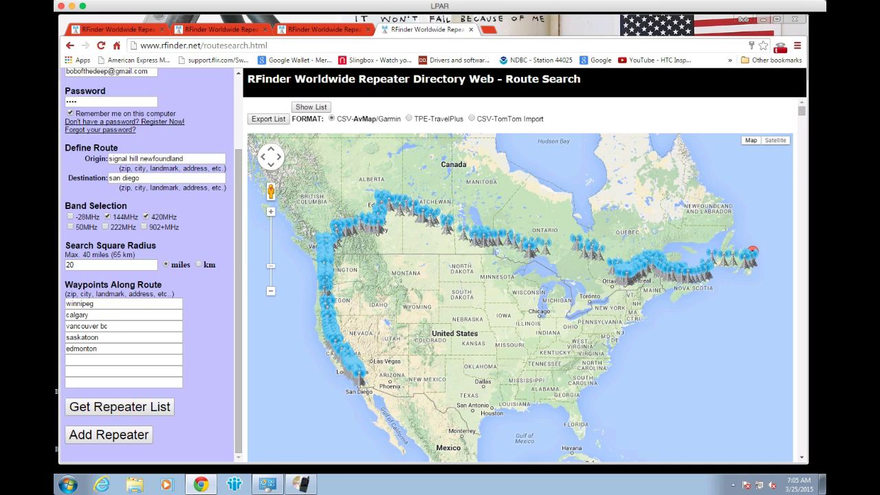
left_click(185, 180)
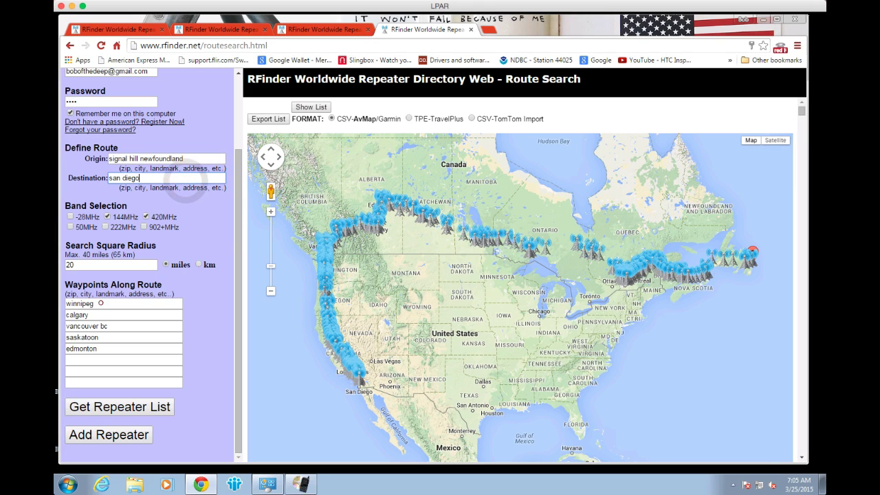
left_click(101, 303)
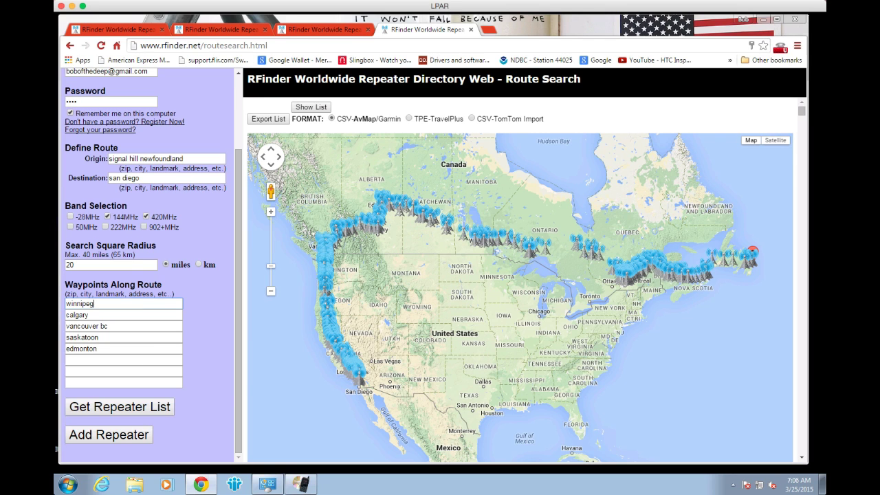
- In TM-D700 Programmer, start another RFinder Web Search with the route start signal hill newfoundland and end san diego
left_click(300, 484)
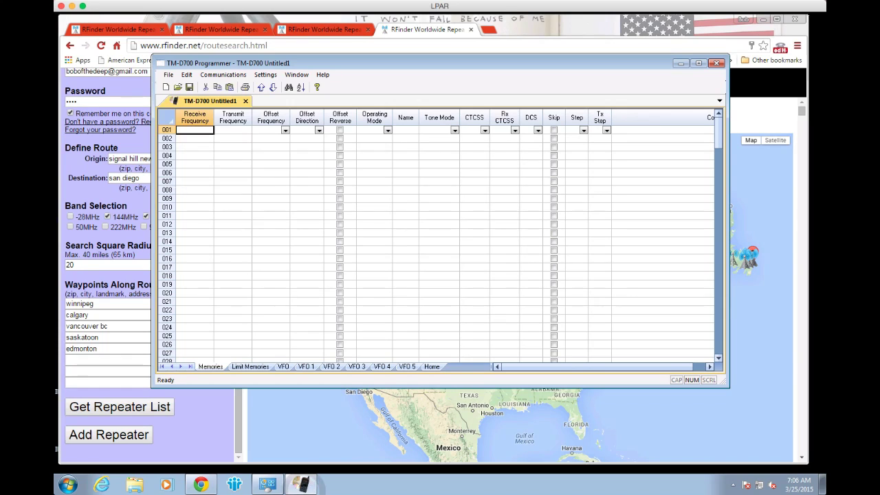
left_click(168, 74)
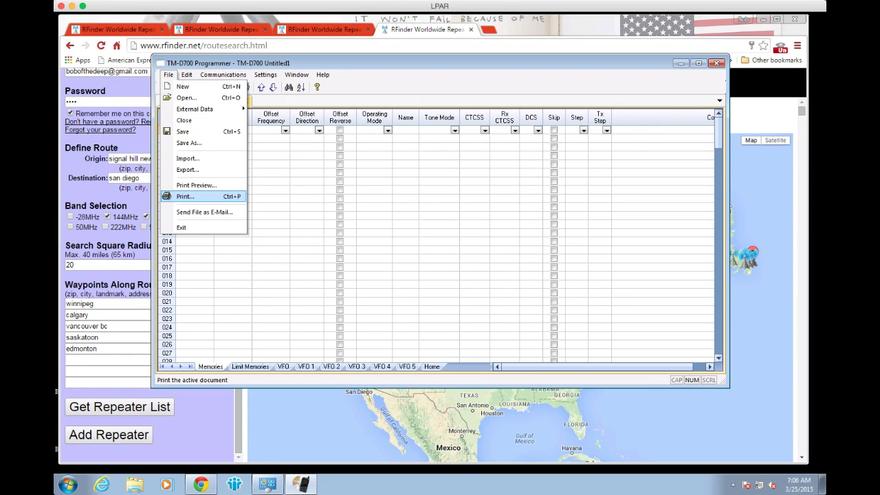
mouse_move(206, 108)
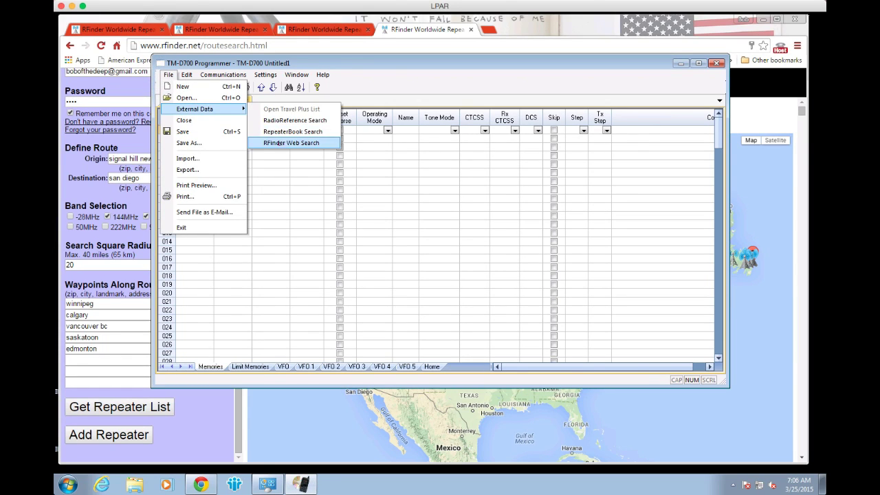
left_click(279, 143)
left_click(403, 223)
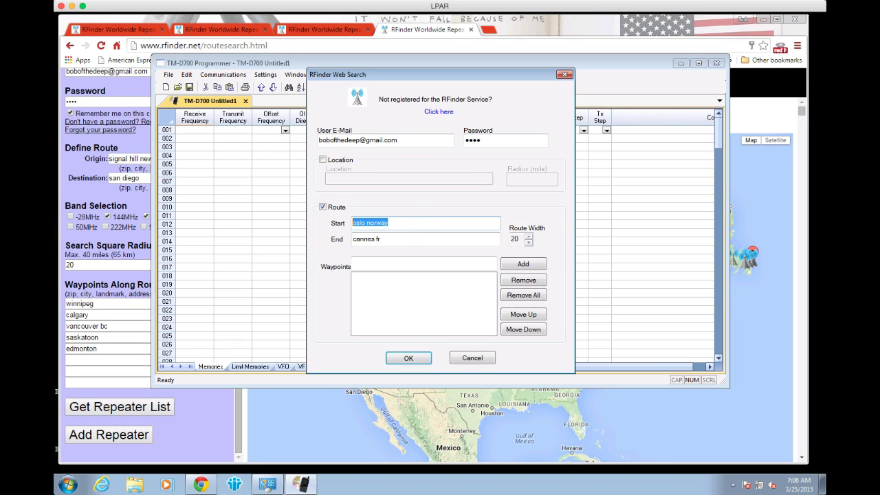
left_click(458, 223)
key("BackSpace")
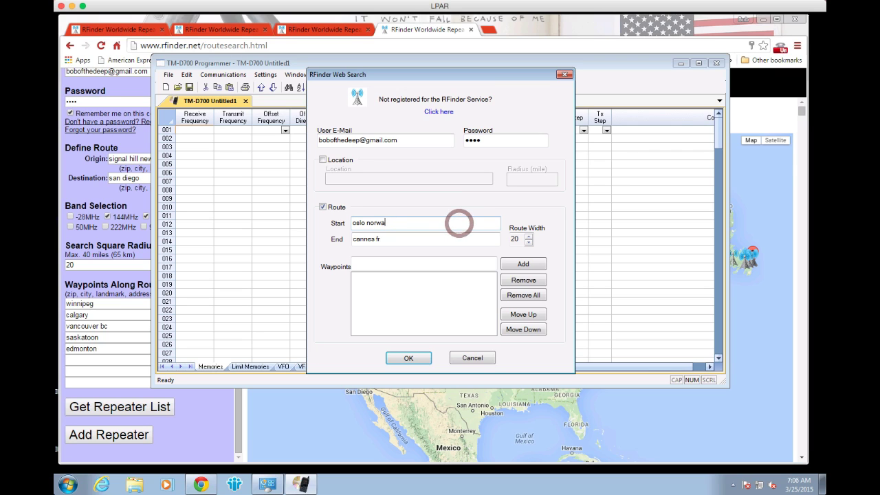
key("BackSpace")
key("BackSpace")
key("BackSpace")
key("BackSpace")
key("BackSpace")
key("BackSpace")
key("BackSpace")
key("BackSpace")
key("BackSpace")
key("BackSpace")
type("s")
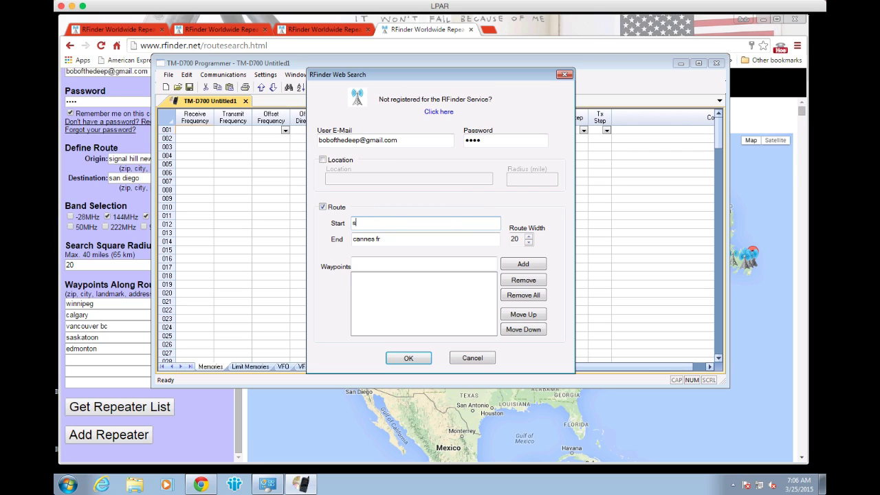
type("ignal hi")
type("ll newfoundland")
key("Tab")
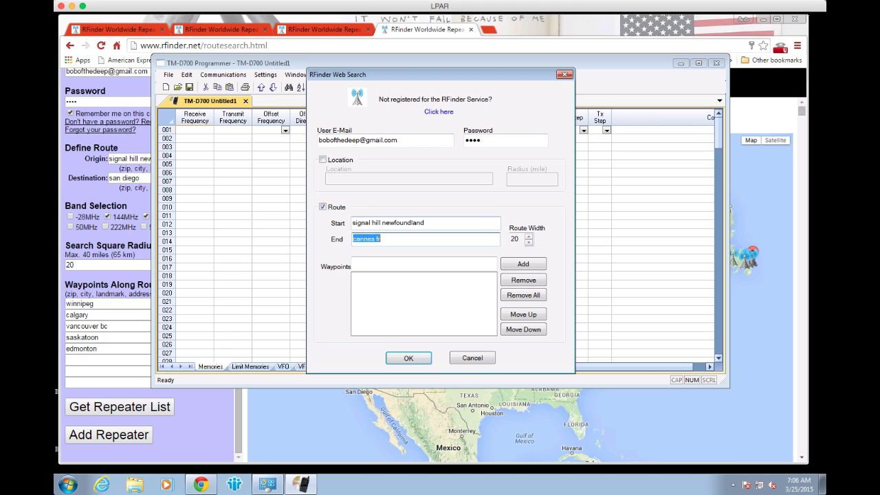
type("san diego")
- Add winnipeg, calgary and vancouver bc, in that order, as waypoints on the route
left_click(487, 261)
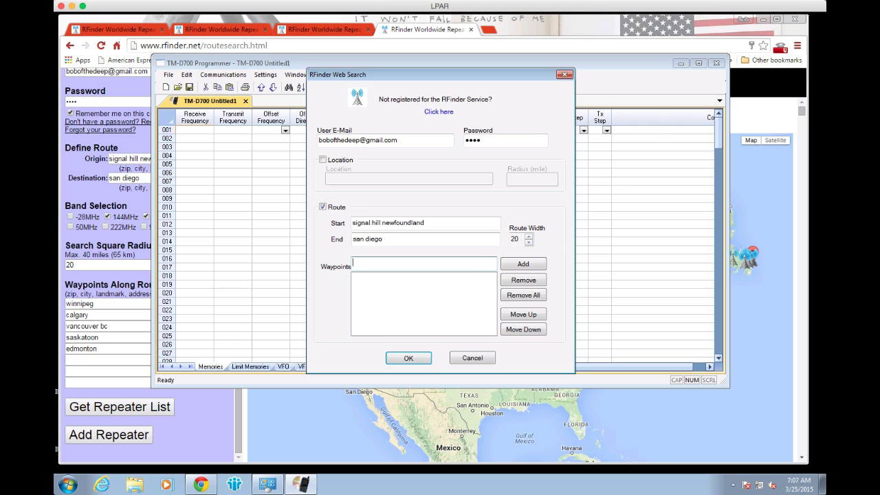
type("winnipeg")
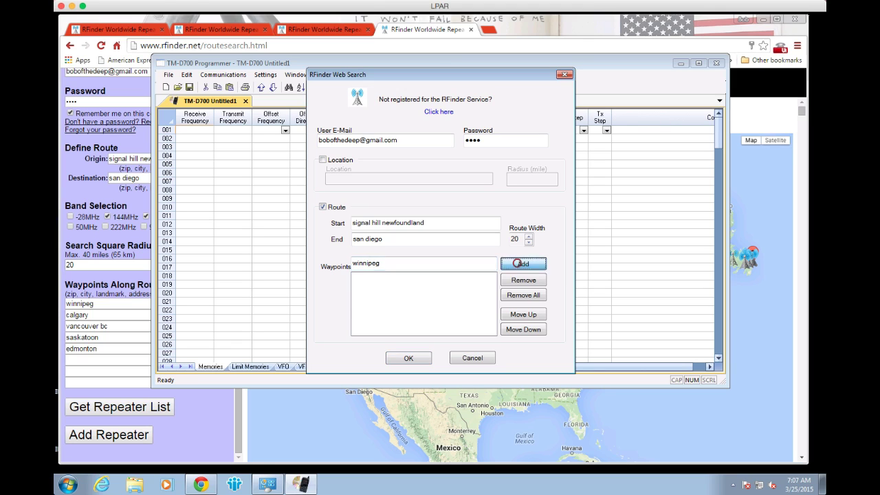
left_click(514, 263)
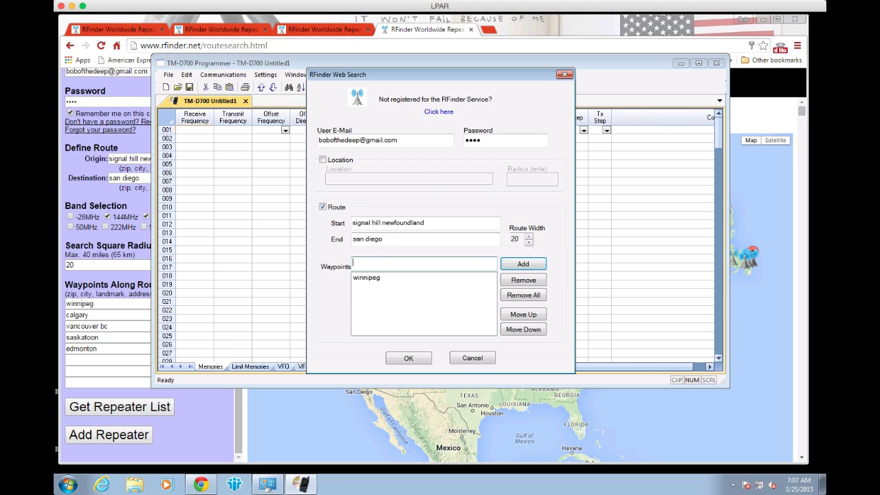
type("calgary")
left_click(510, 262)
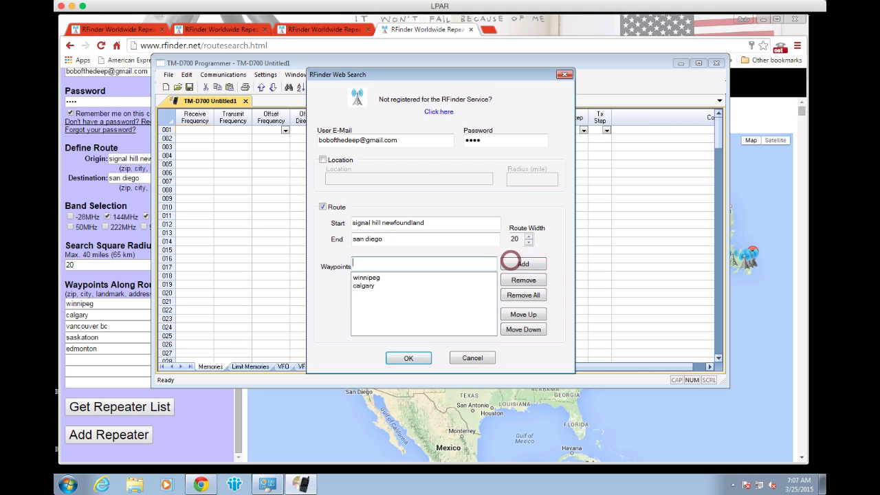
type("vancouver bc")
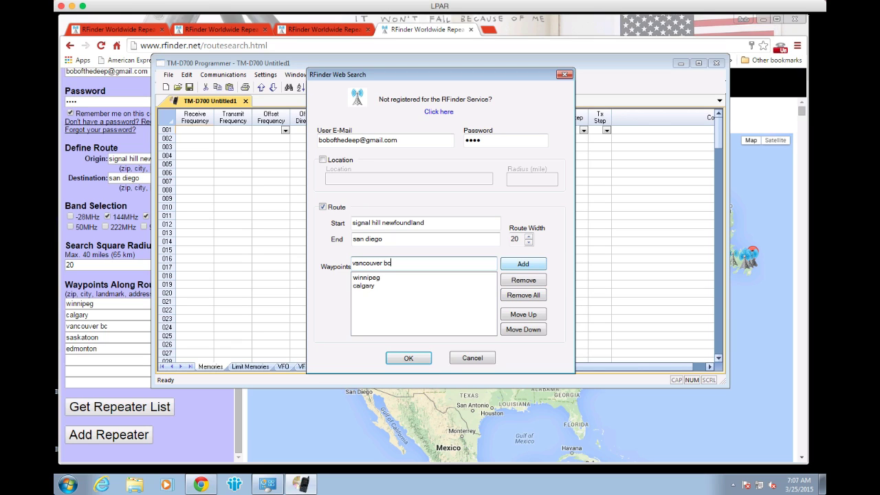
left_click(526, 262)
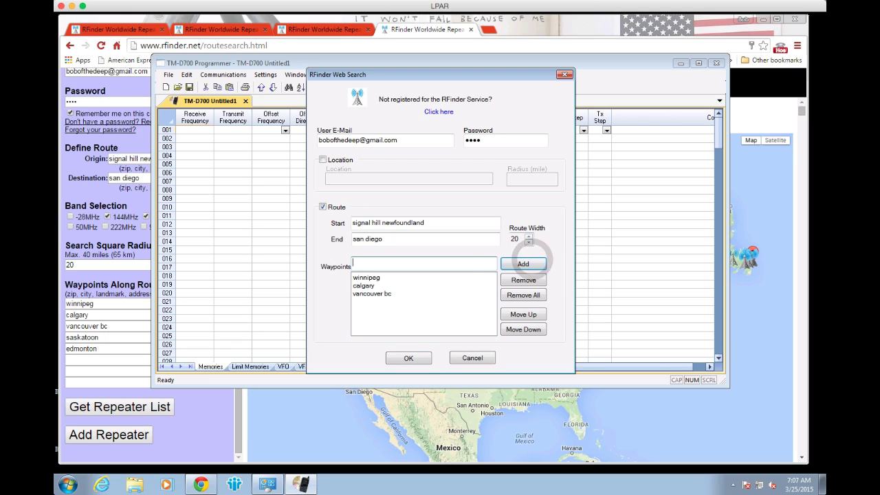
- Add saskatoon and edmonton to the end of the waypoint list and run the route search
left_click(475, 264)
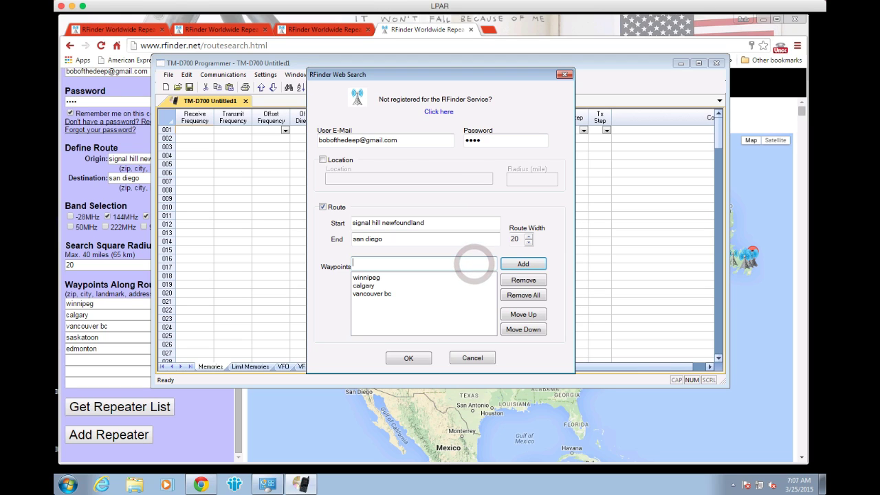
type("saskato")
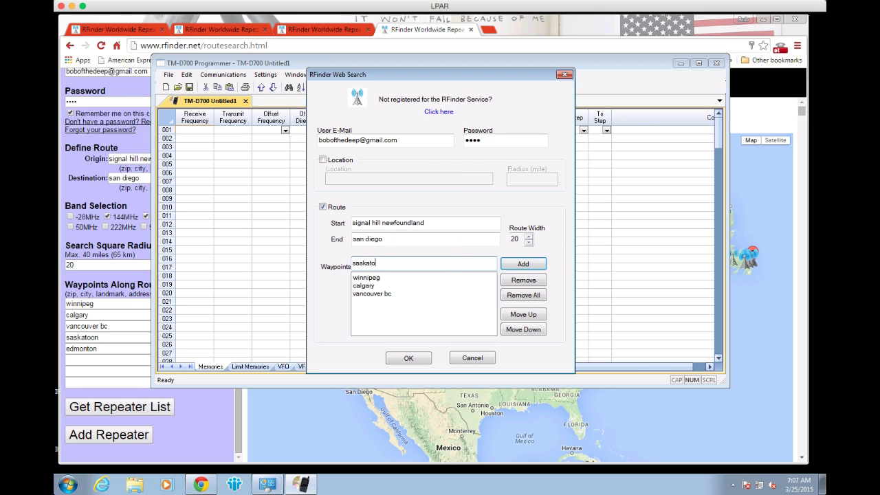
type("on")
left_click(537, 263)
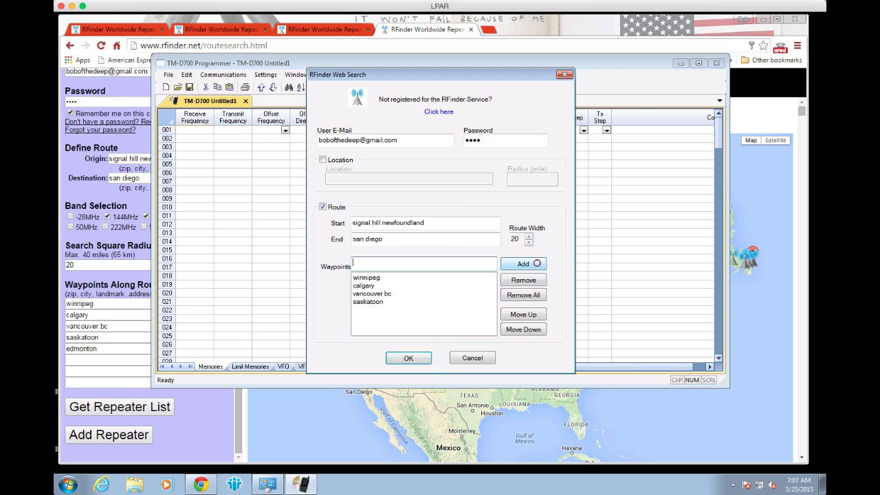
left_click(373, 265)
type("edmonton")
left_click(523, 265)
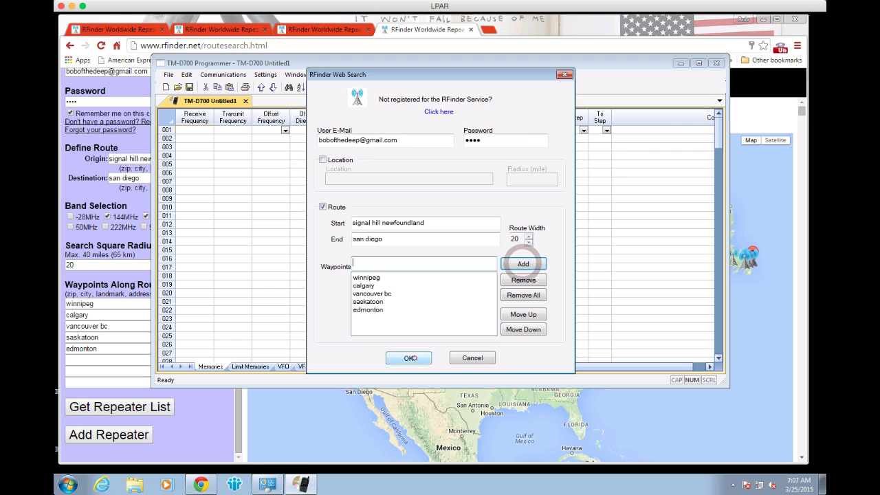
left_click(410, 358)
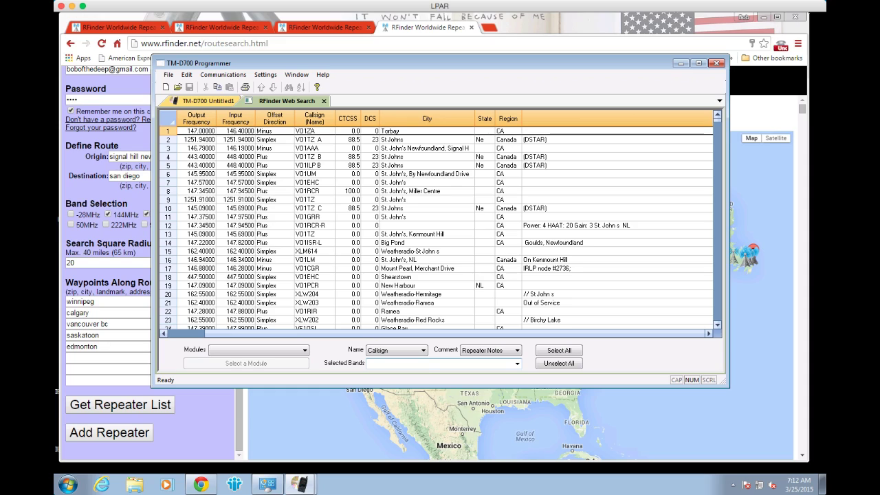
- Examine the repeaters returned for the signal hill newfoundland to san diego route, from the first row through the end of the list
scroll(437, 227, "down", 14)
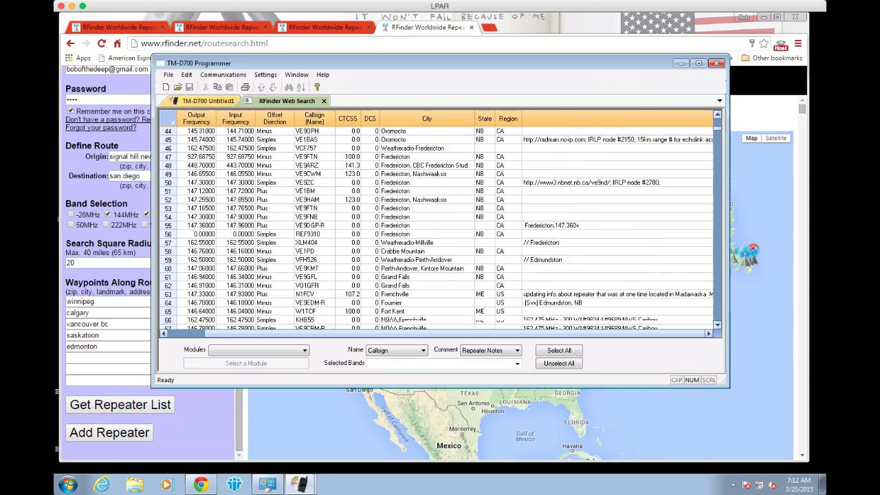
scroll(437, 227, "down", 20)
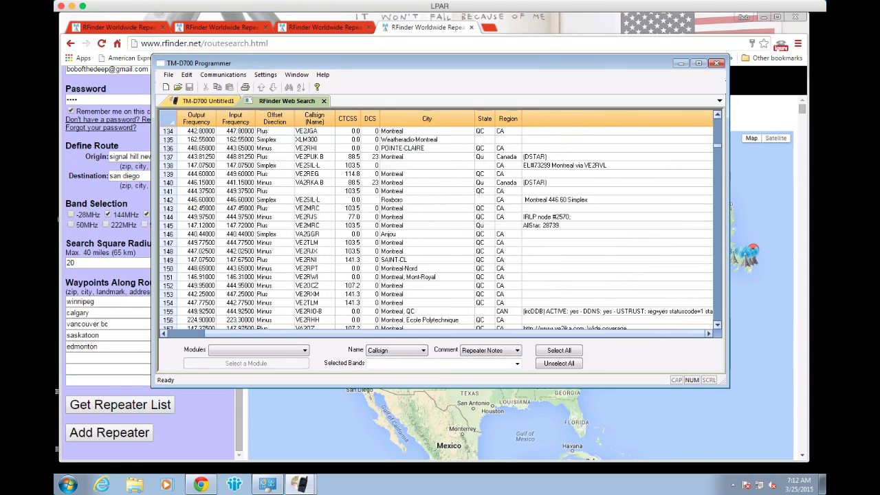
scroll(436, 227, "down", 17)
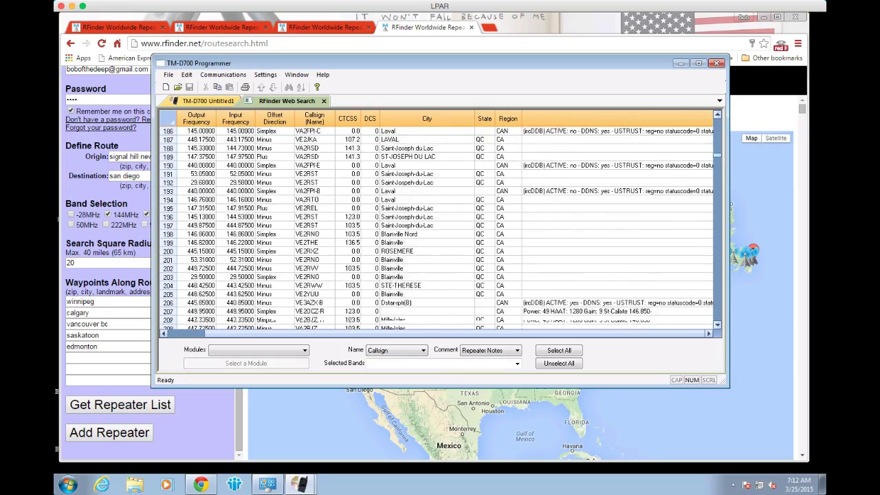
scroll(437, 227, "down", 20)
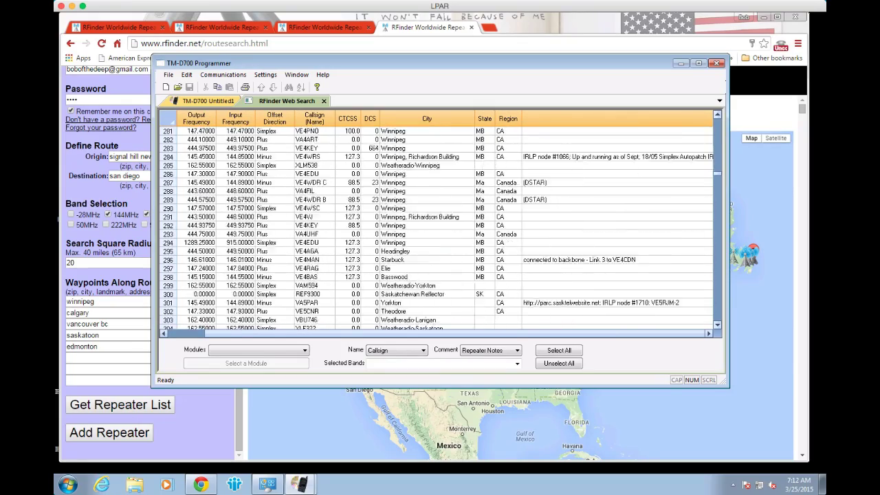
scroll(436, 227, "down", 18)
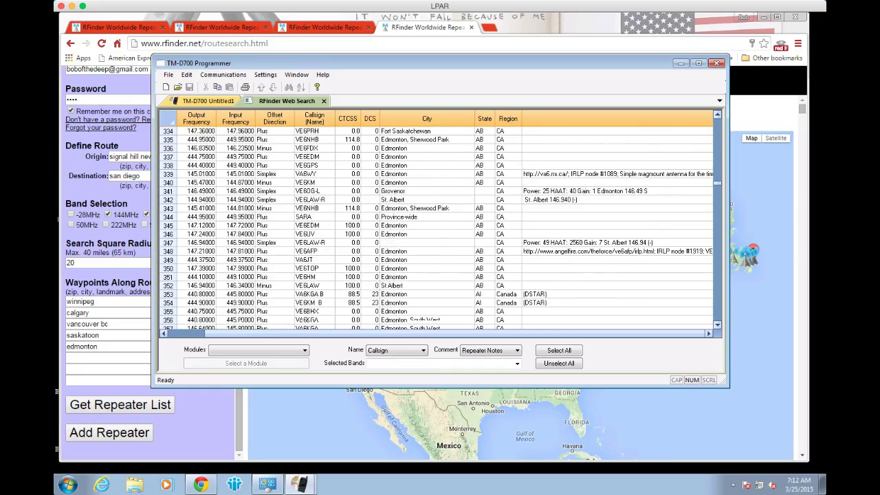
scroll(437, 227, "down", 20)
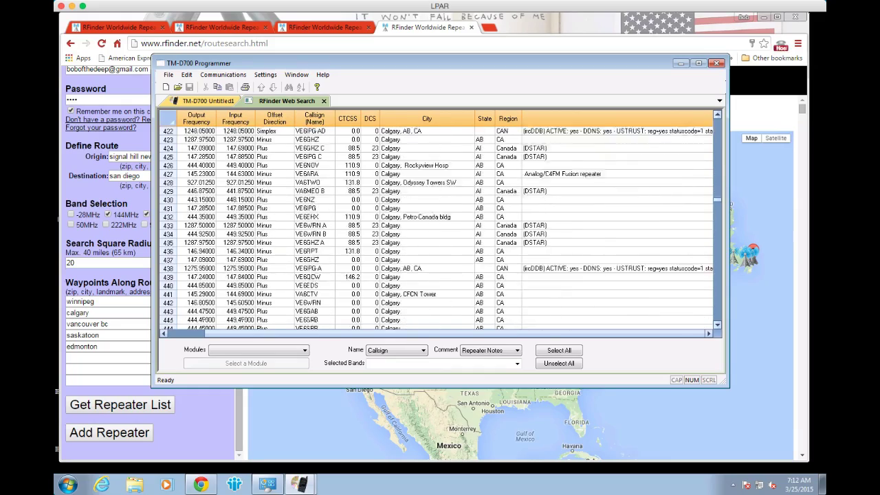
scroll(437, 227, "down", 20)
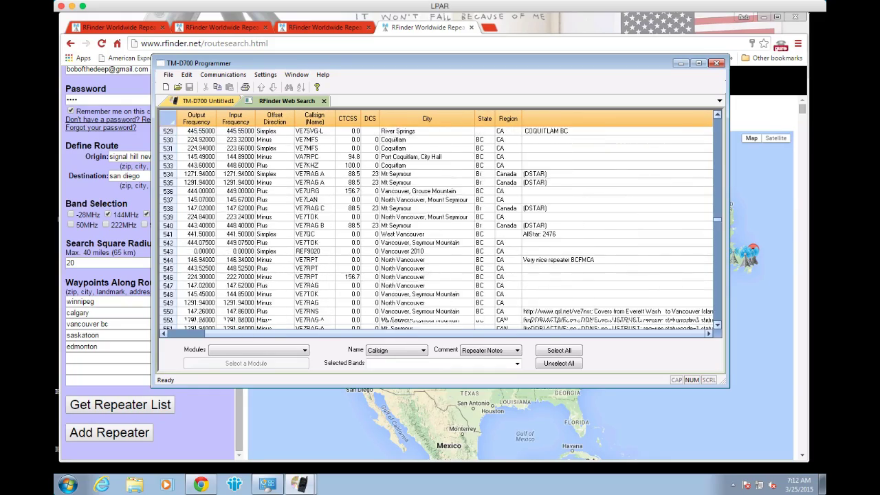
scroll(436, 227, "down", 17)
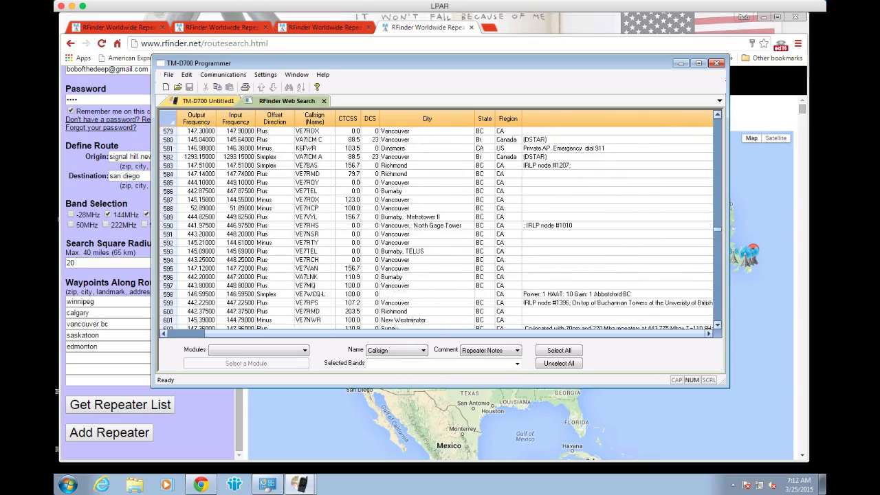
scroll(437, 227, "down", 18)
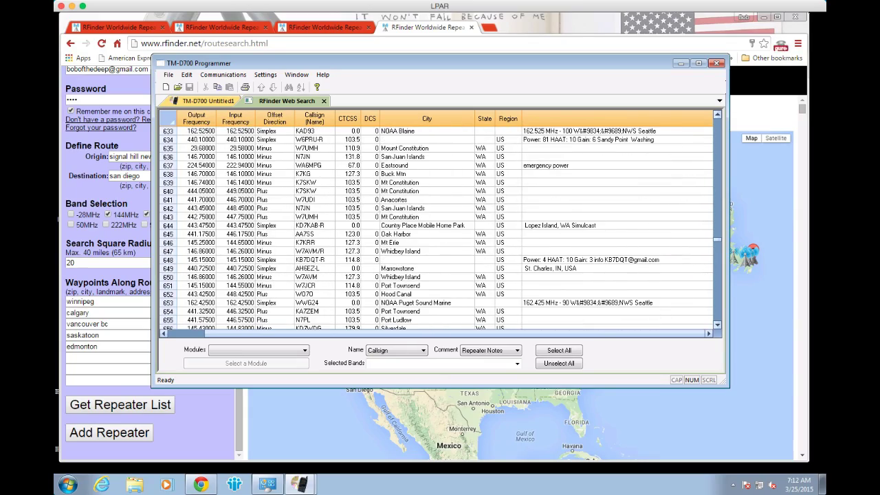
scroll(437, 227, "down", 8)
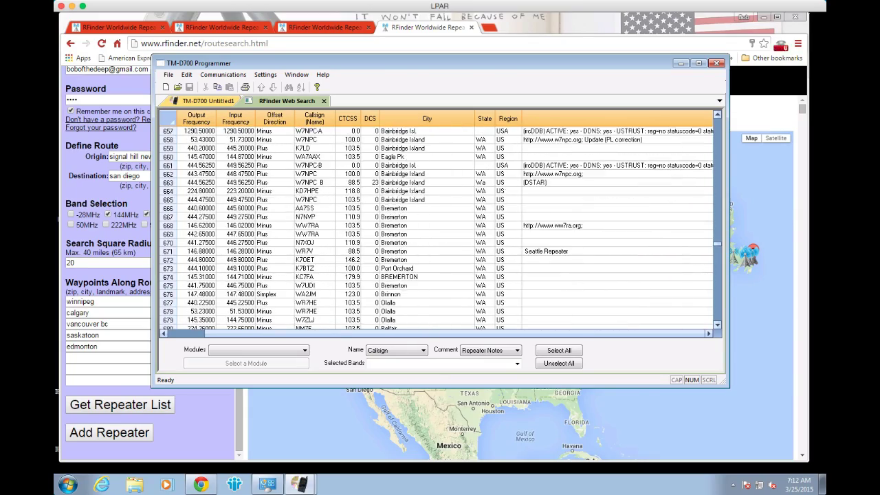
scroll(436, 227, "down", 16)
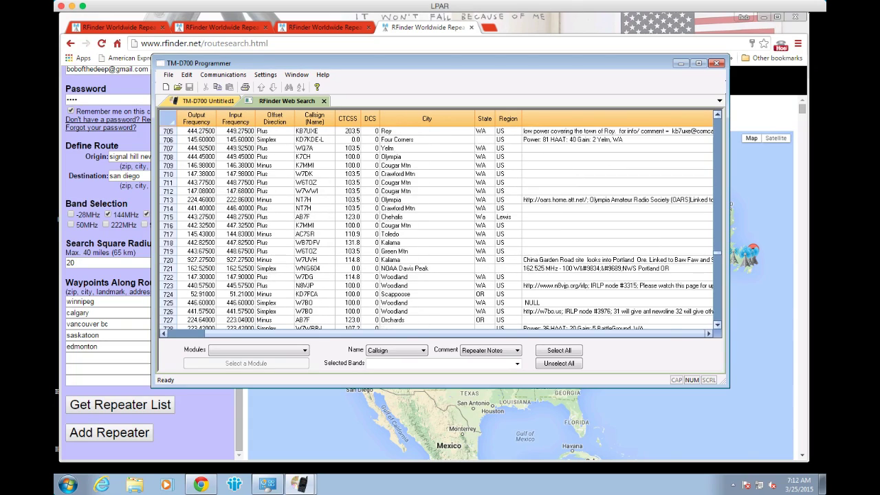
scroll(437, 227, "down", 8)
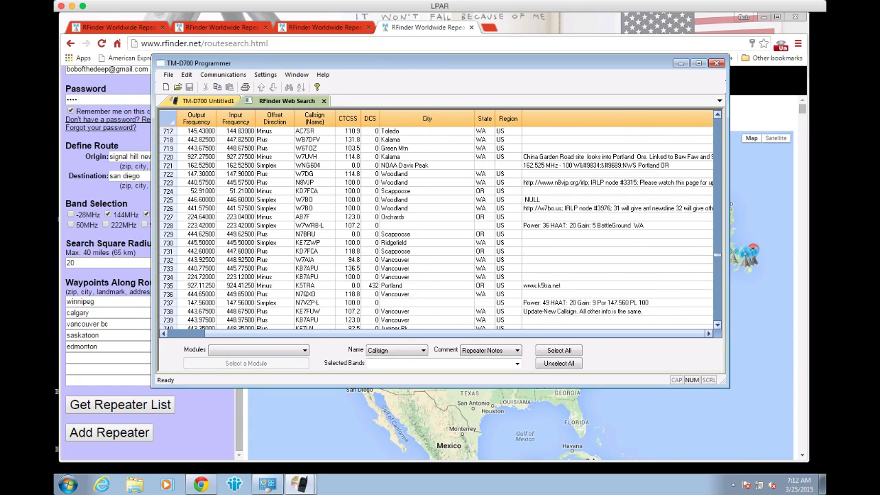
scroll(437, 227, "down", 14)
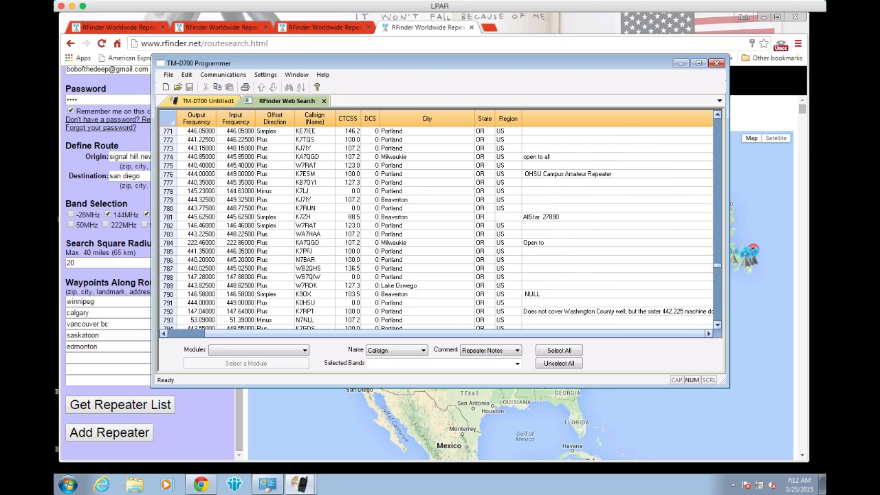
scroll(437, 227, "down", 20)
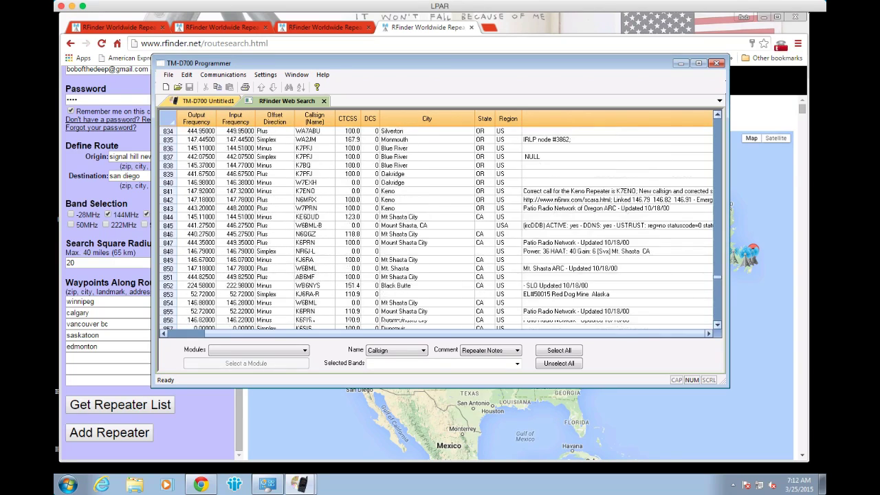
scroll(436, 227, "down", 18)
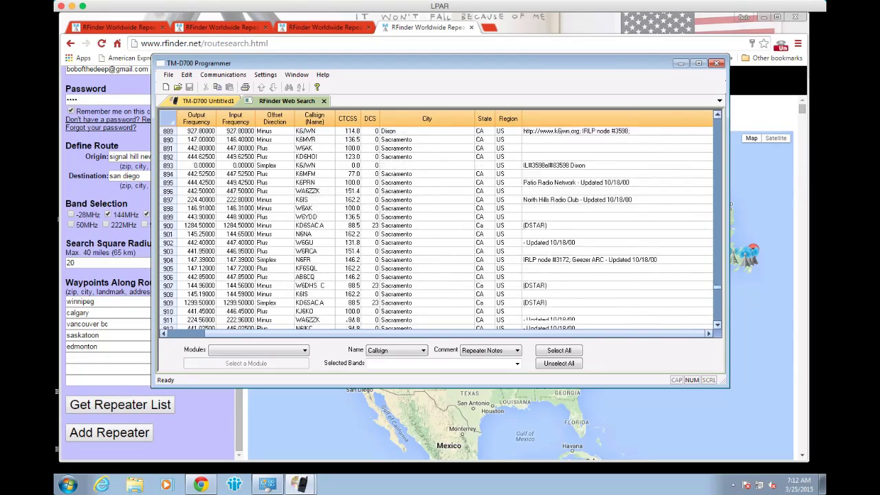
scroll(437, 227, "down", 20)
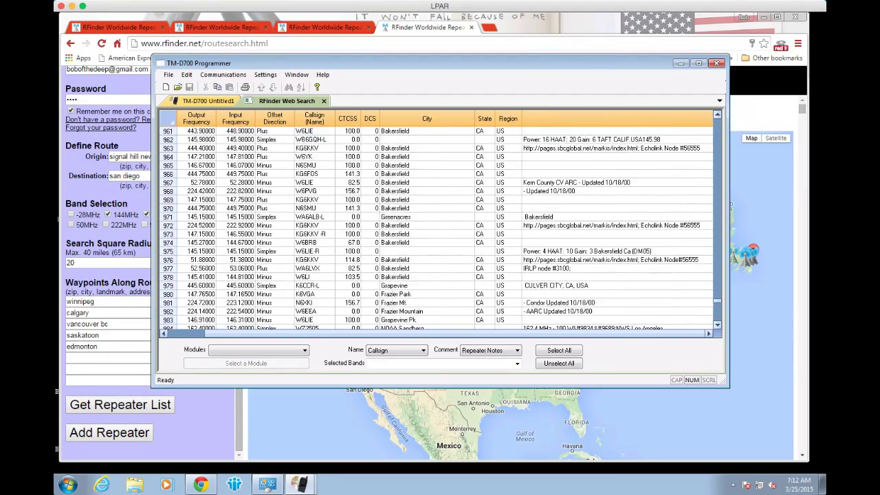
scroll(437, 227, "down", 20)
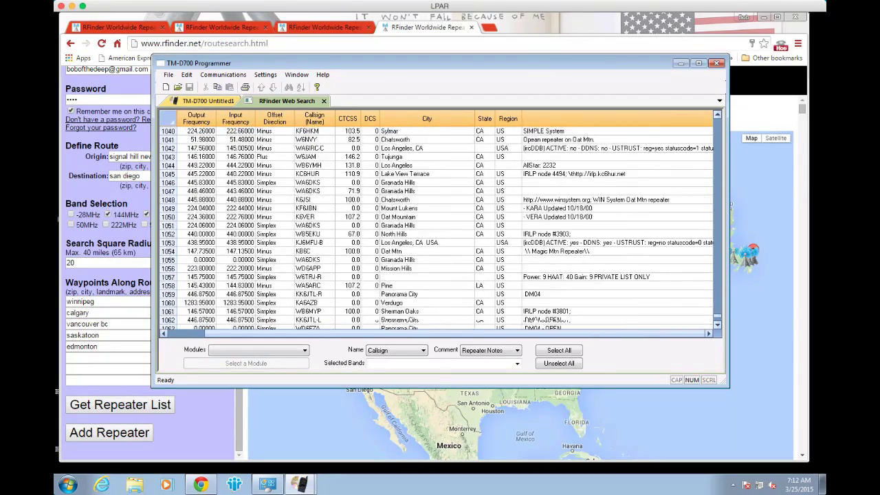
scroll(437, 227, "down", 6)
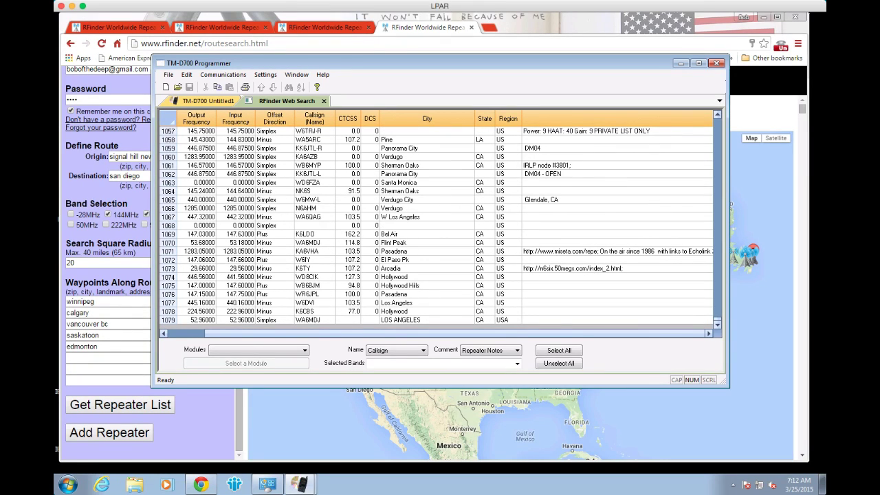